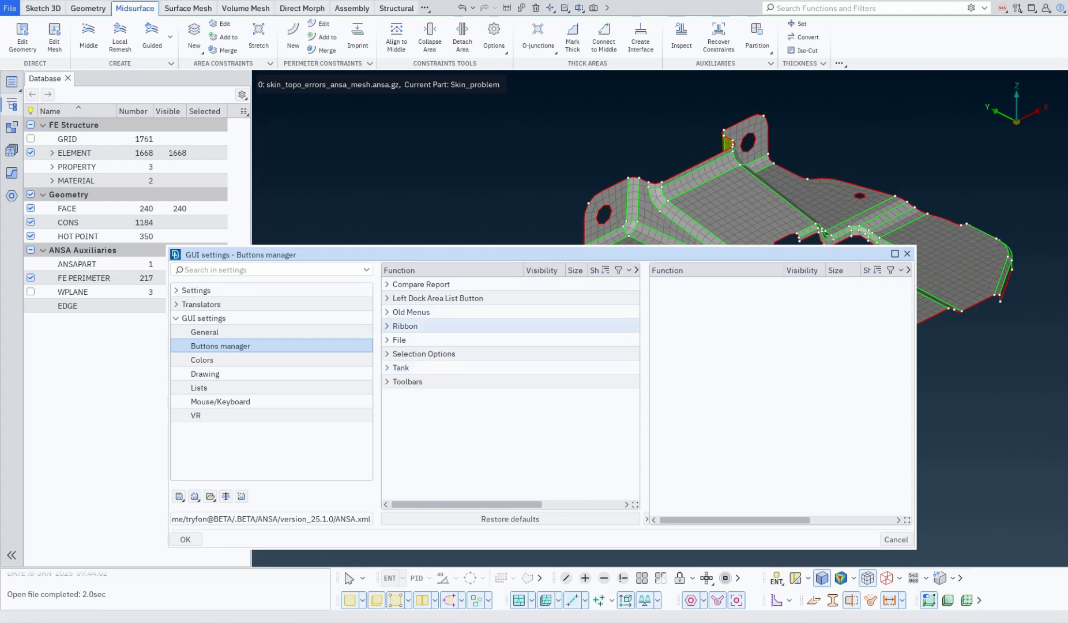
Create a new ribbon tab in the Buttons manager and name it Test.
click(387, 326)
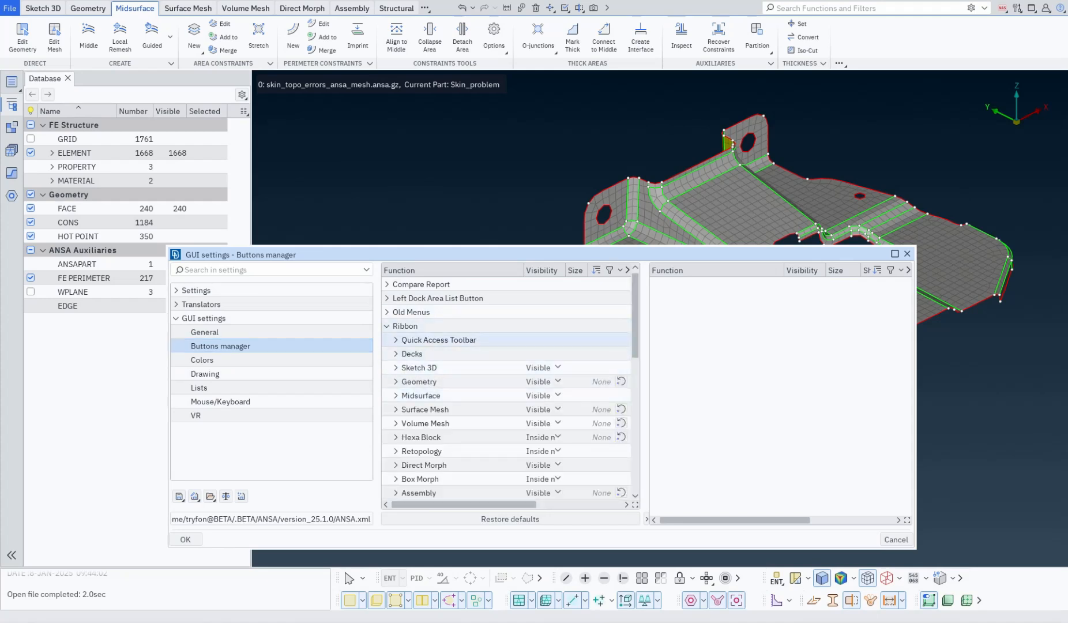
click(387, 326)
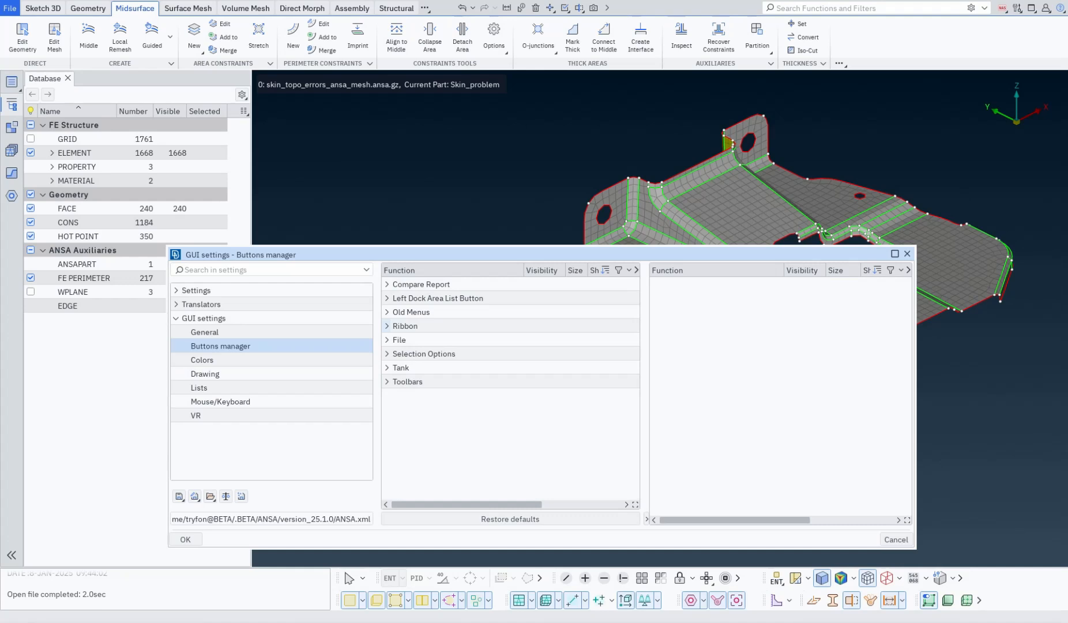
right_click(789, 363)
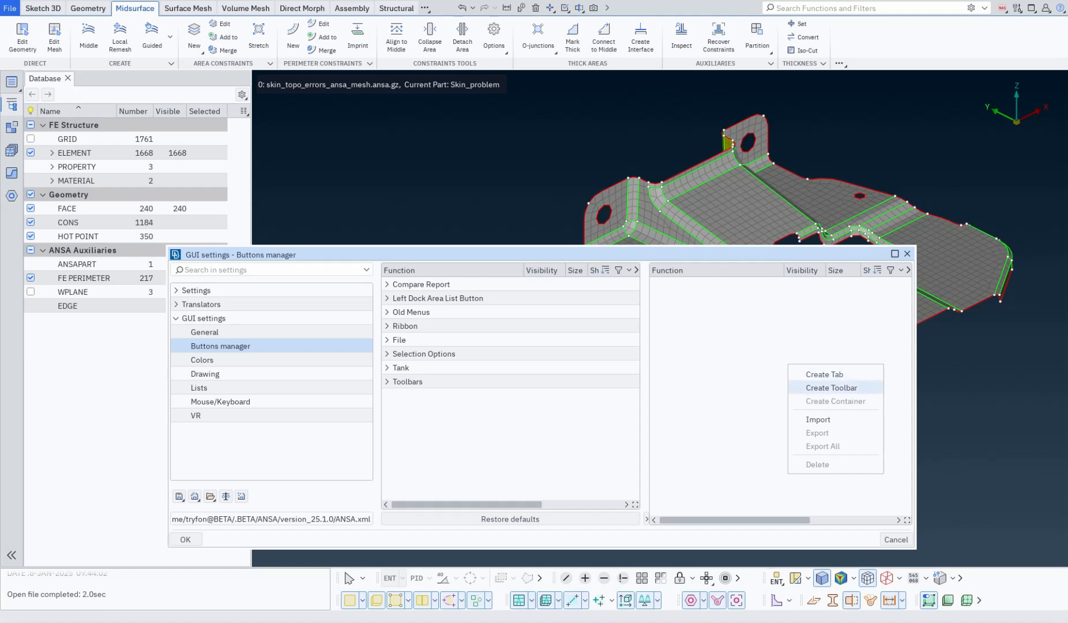
click(825, 375)
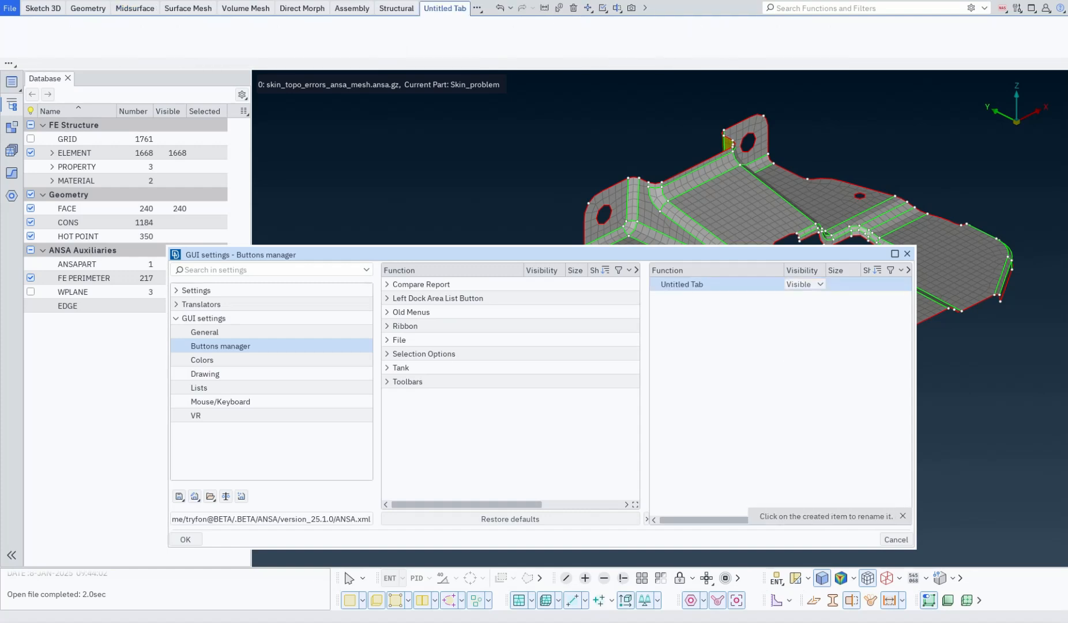
click(679, 284)
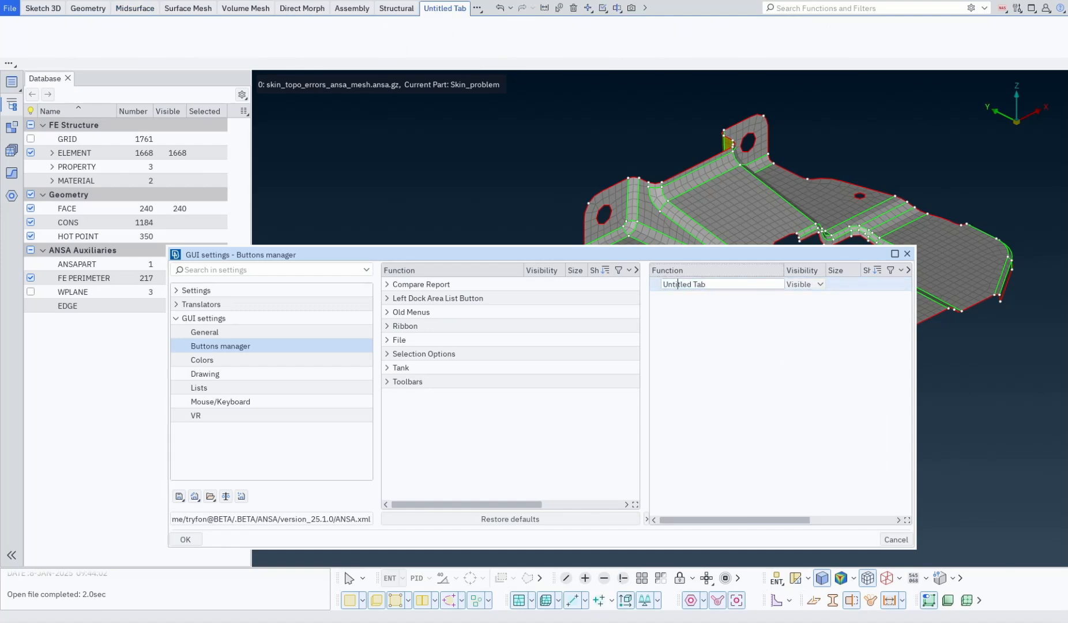
key(ctrl+a)
key(BackSpace)
text(Test)
key(Return)
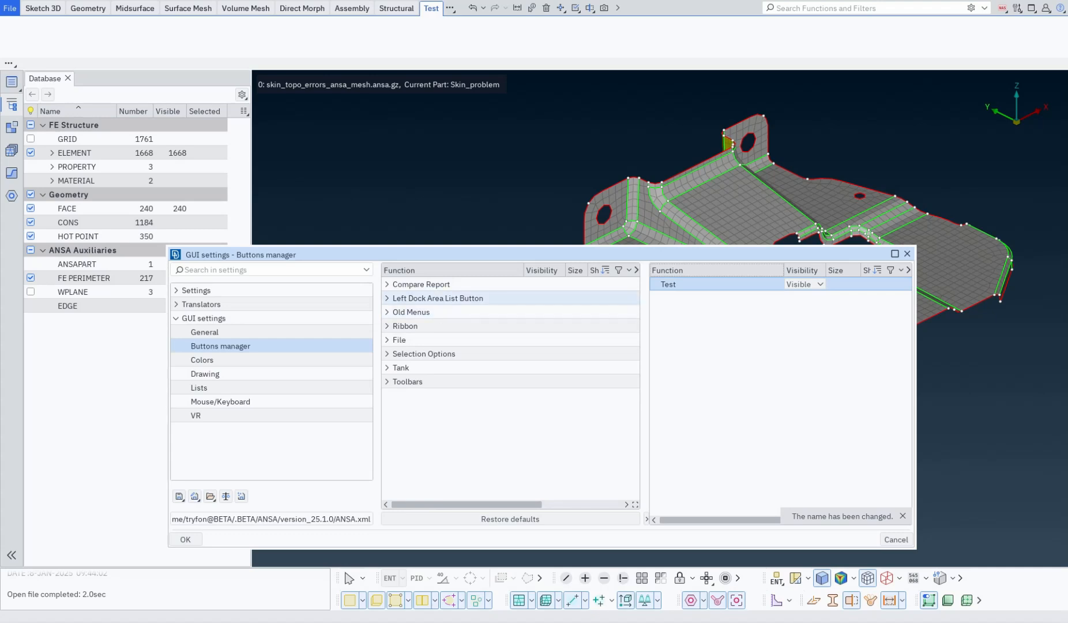
Add the Geometry Clean Up group to the Test tab.
click(387, 326)
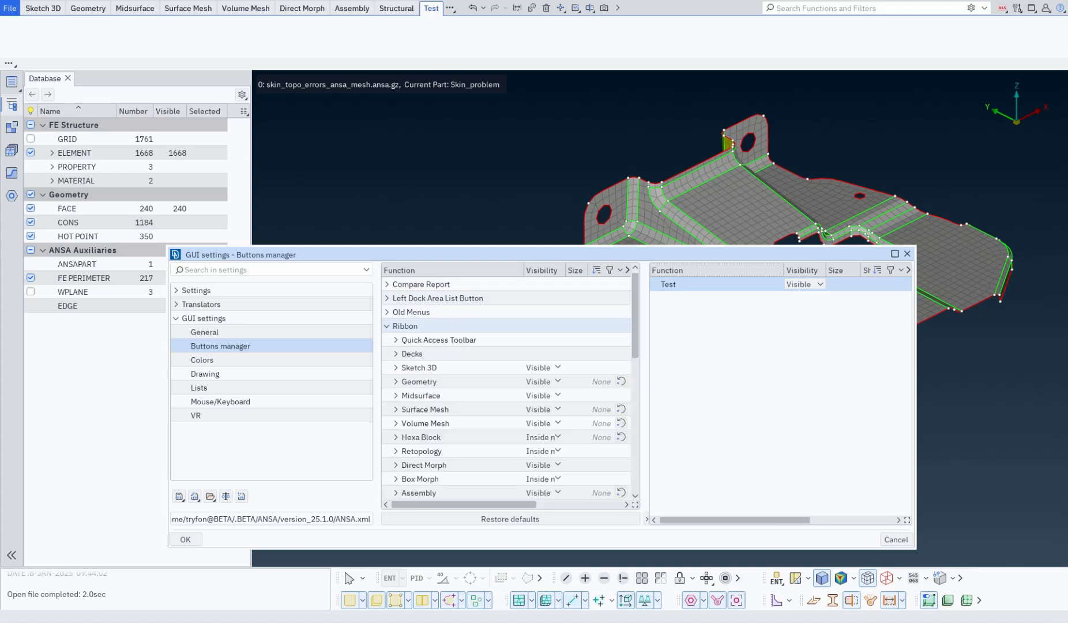
click(395, 381)
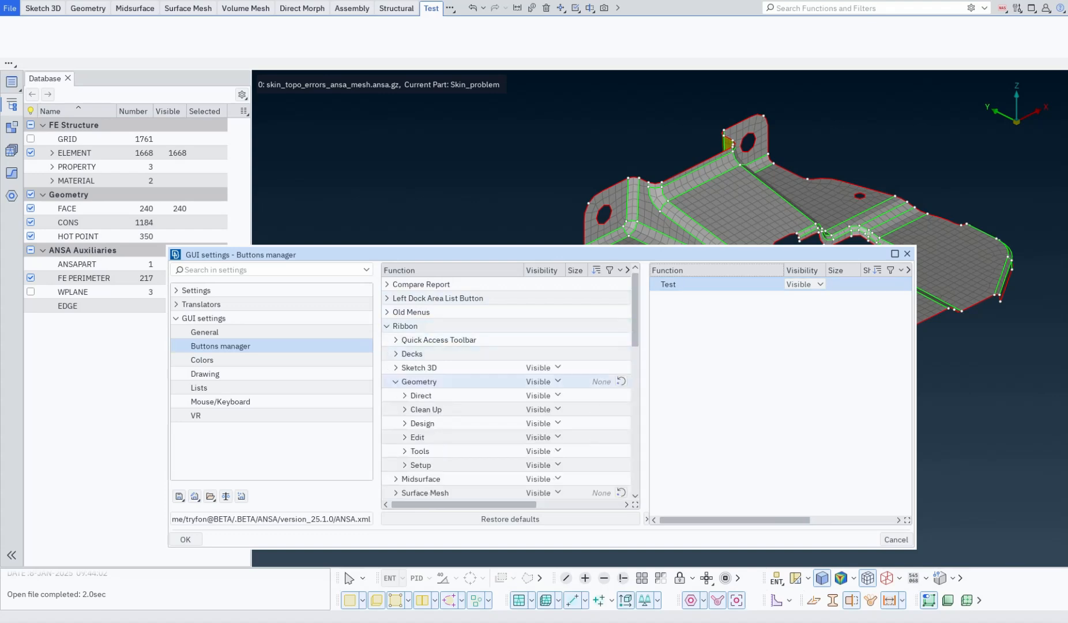
click(404, 409)
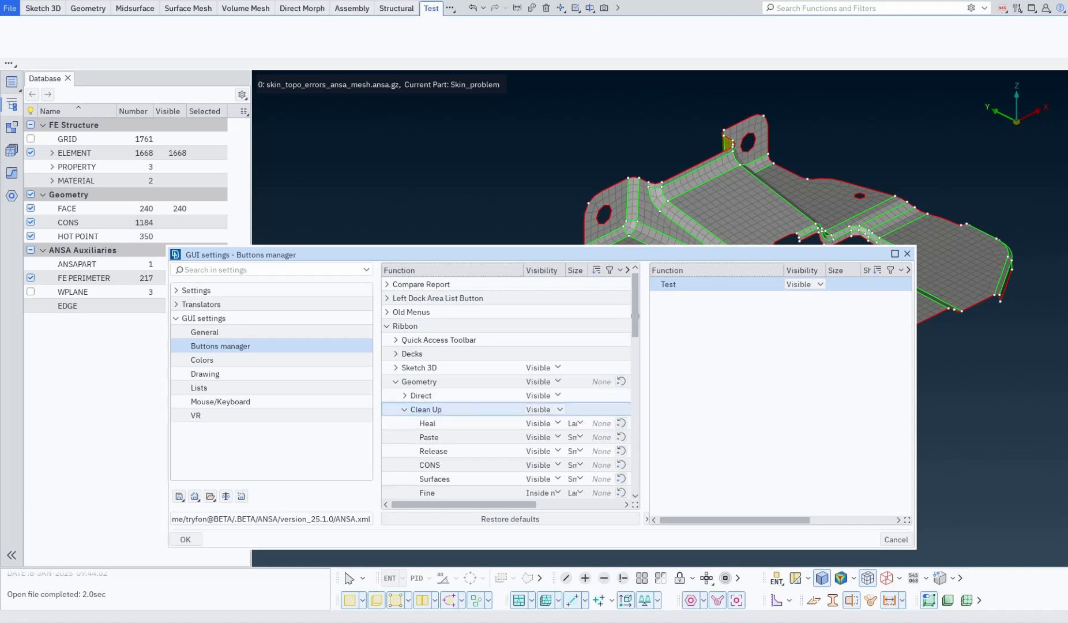
drag(456, 416, 683, 293)
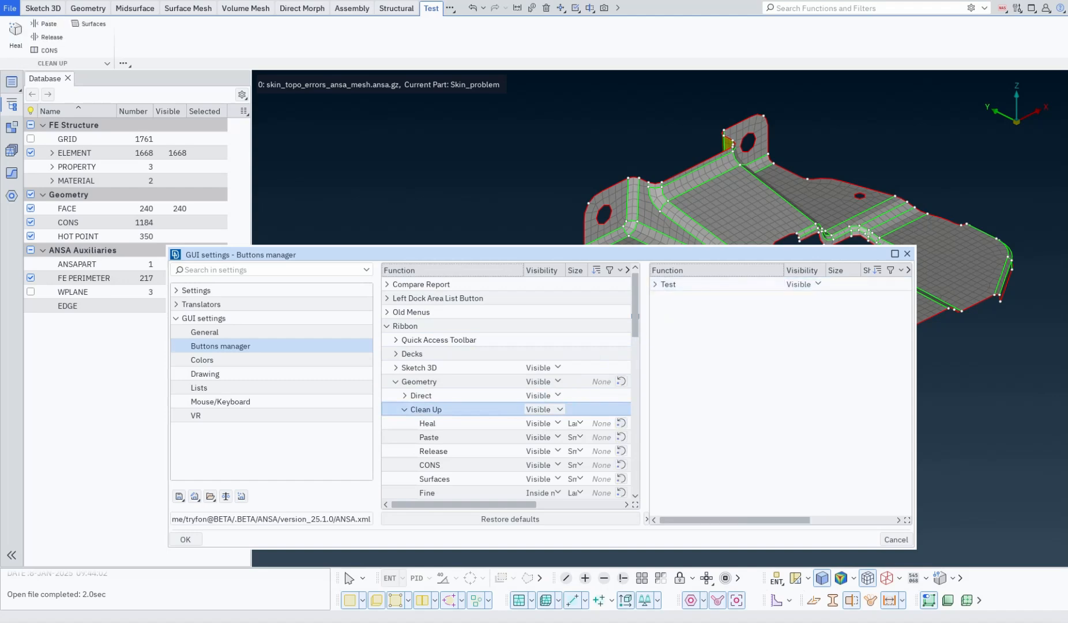
click(655, 284)
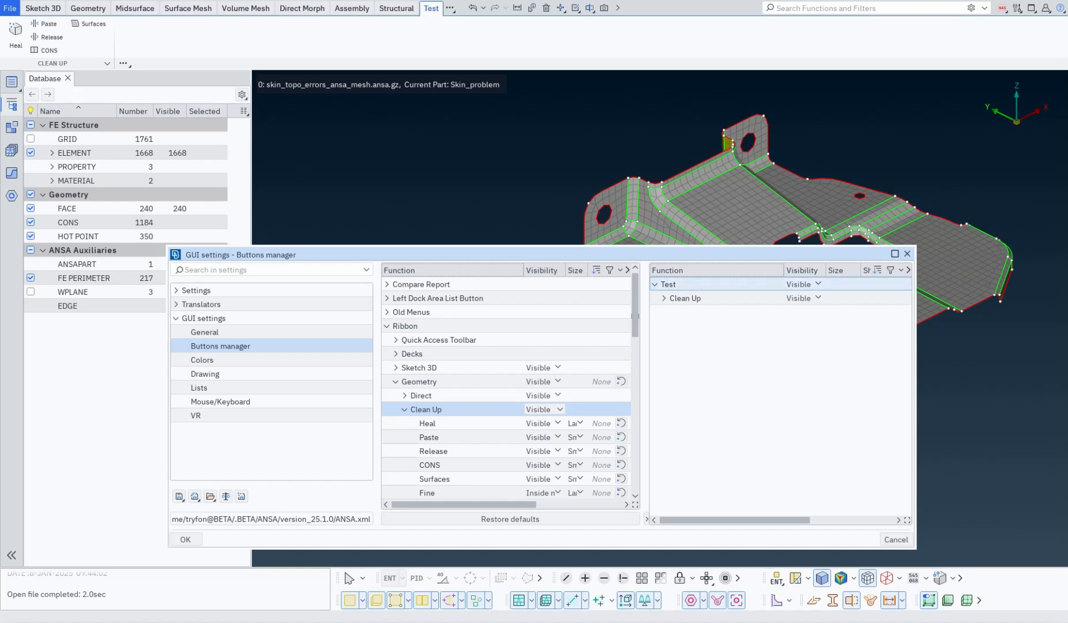
click(664, 299)
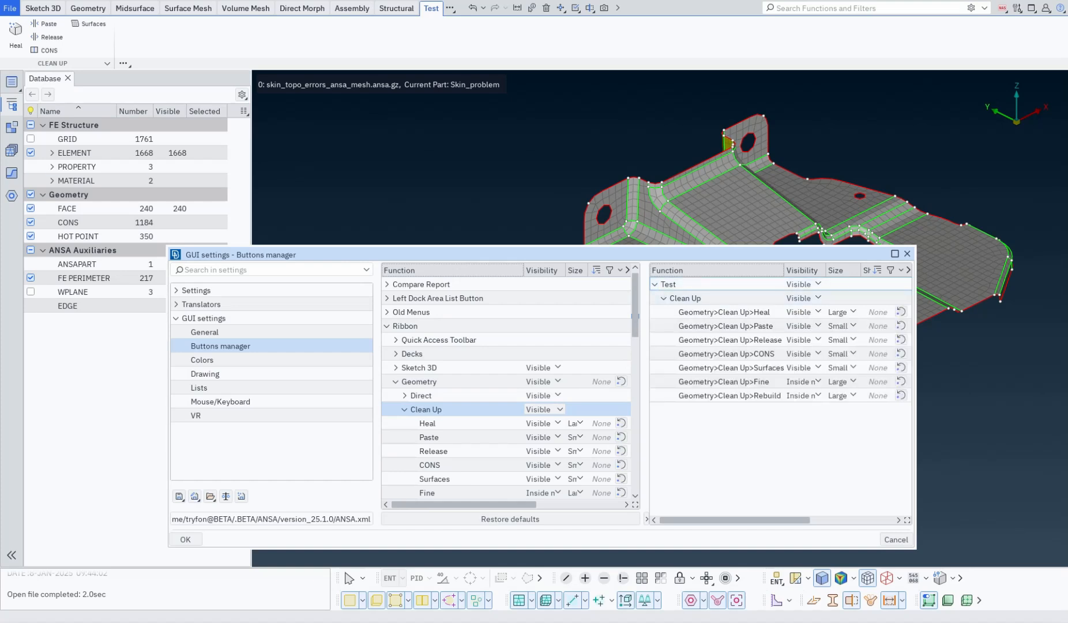
Add the Surface Mesh Macros group to the Test tab.
click(396, 382)
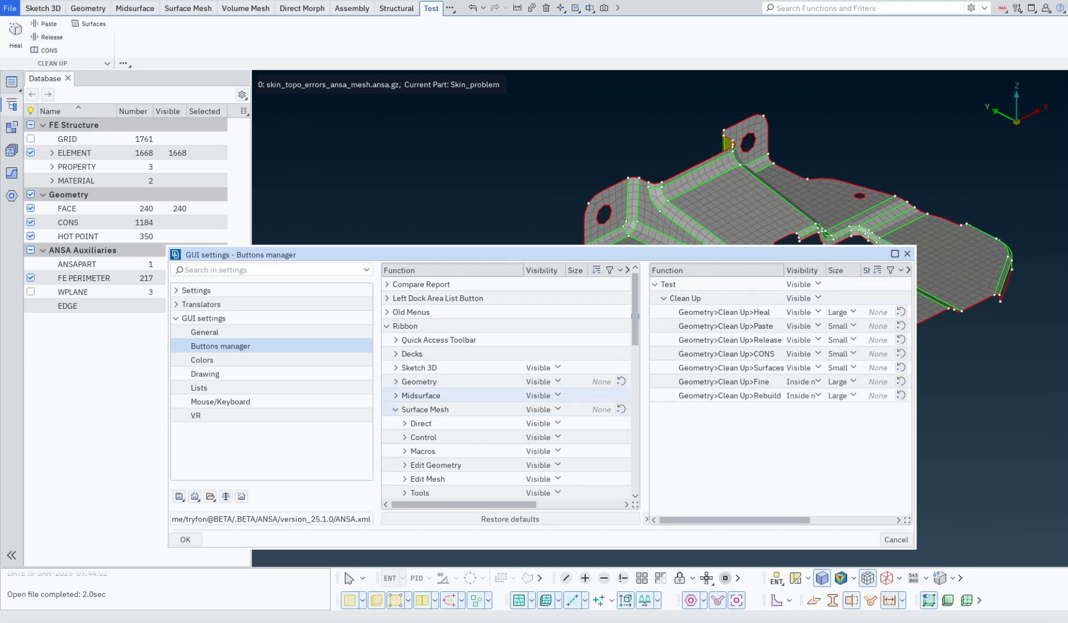
click(396, 409)
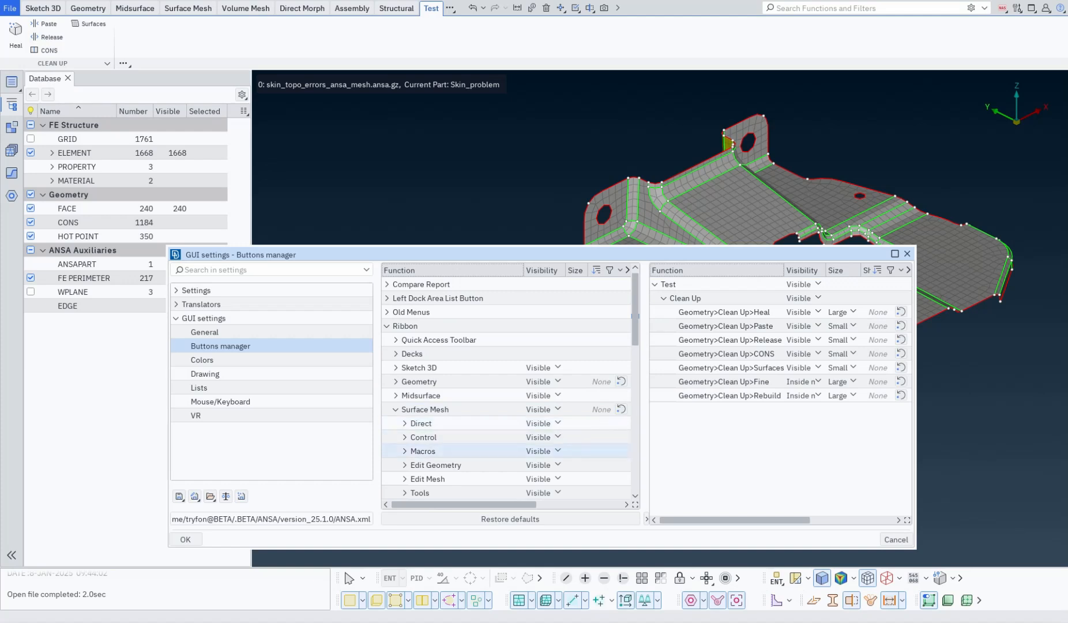
scroll(461, 395, down, 1)
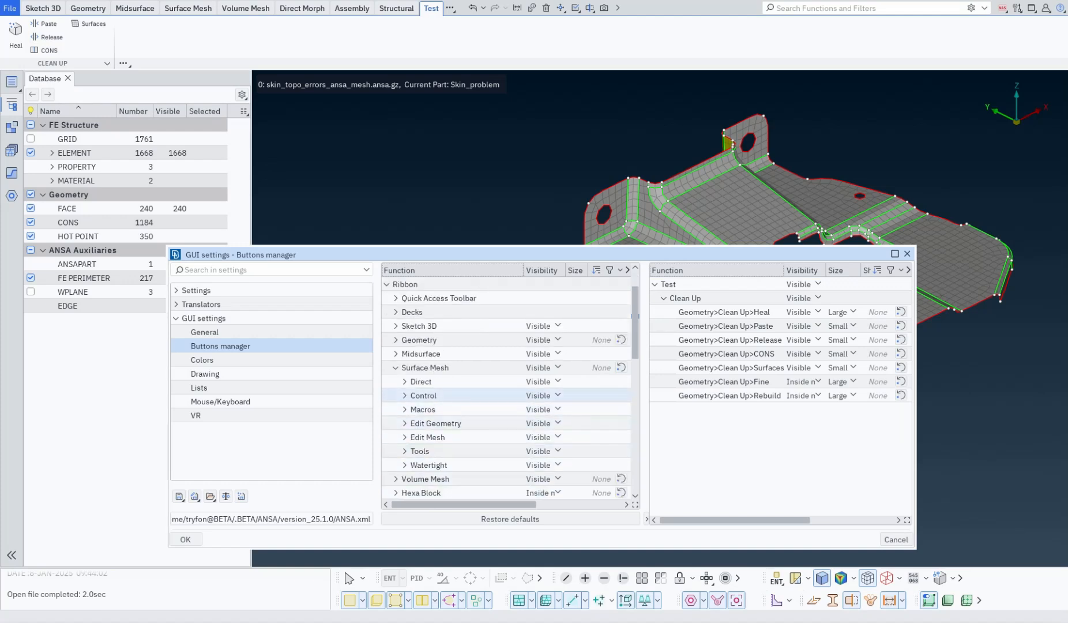
click(405, 395)
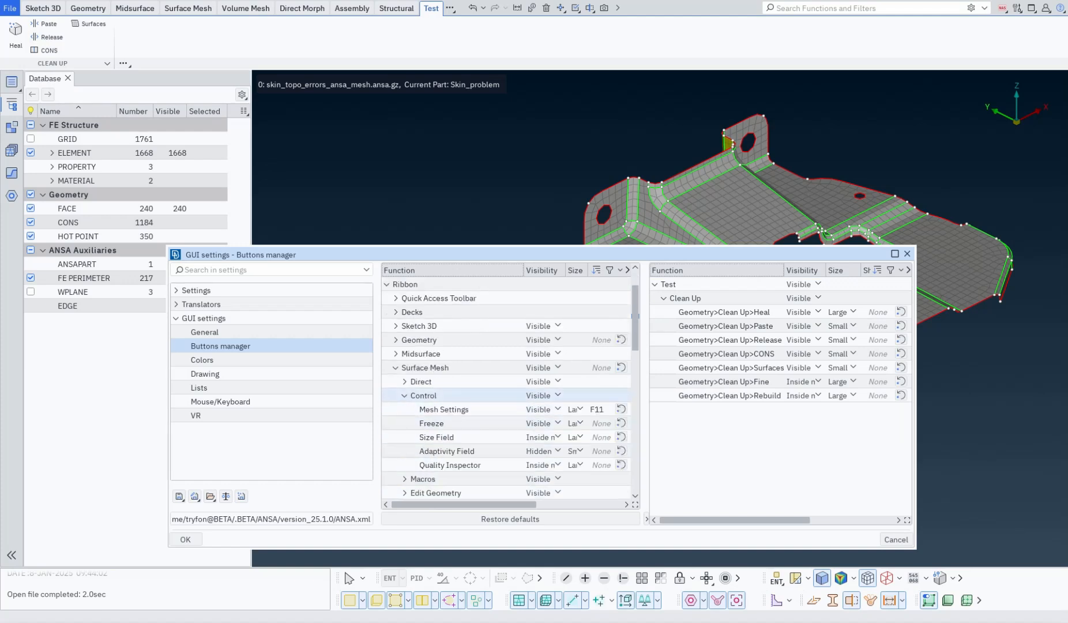
click(404, 395)
click(404, 410)
drag(418, 409, 703, 295)
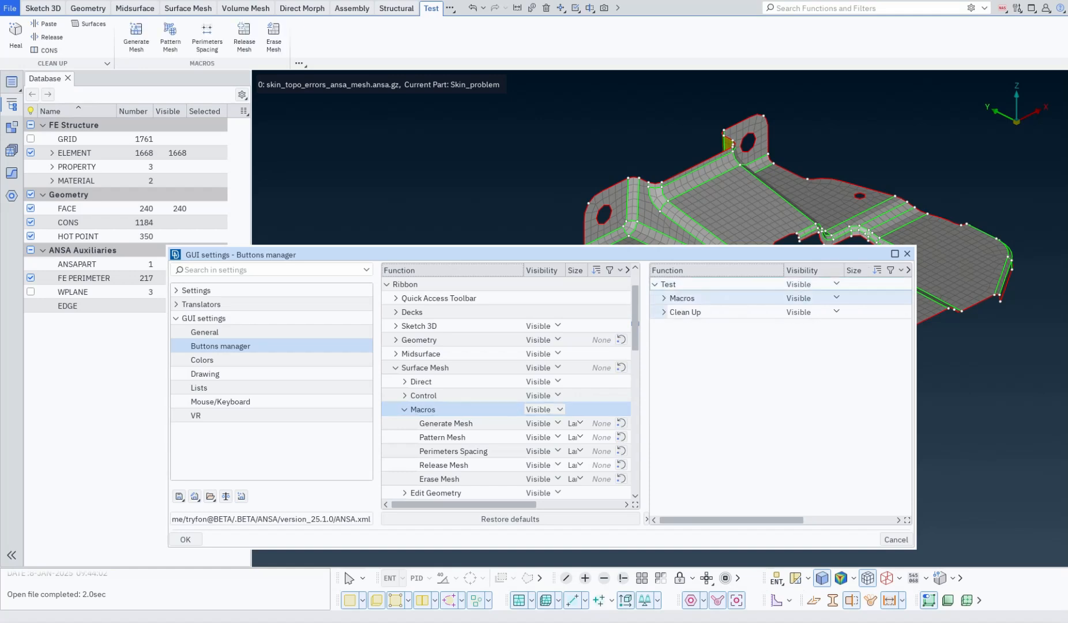
click(404, 410)
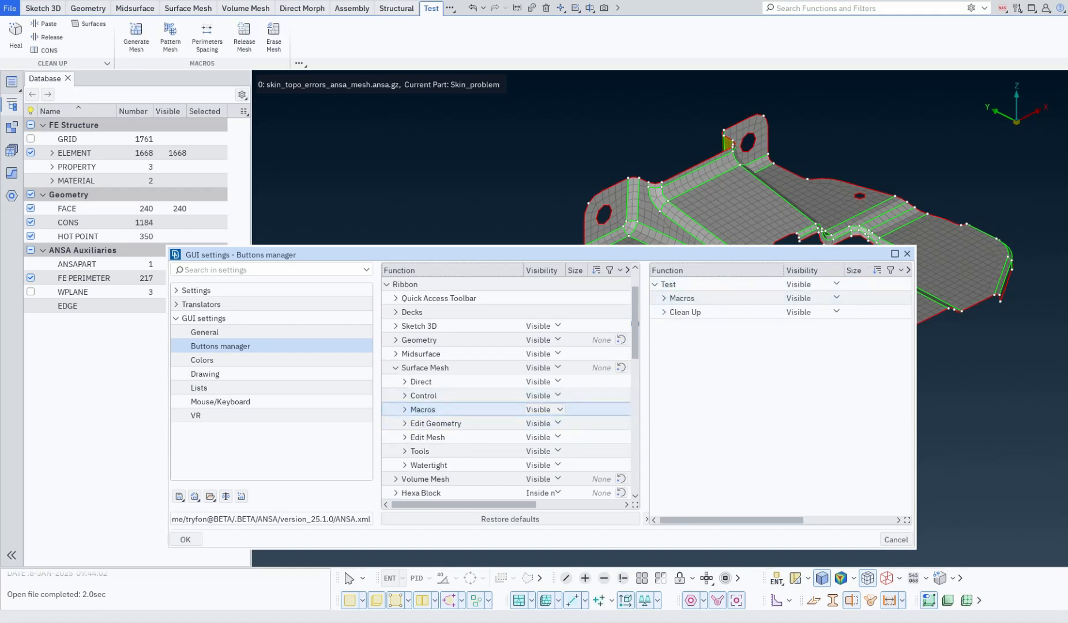
Create a new container section in the Test tab and name it Volume Mesh.
right_click(703, 287)
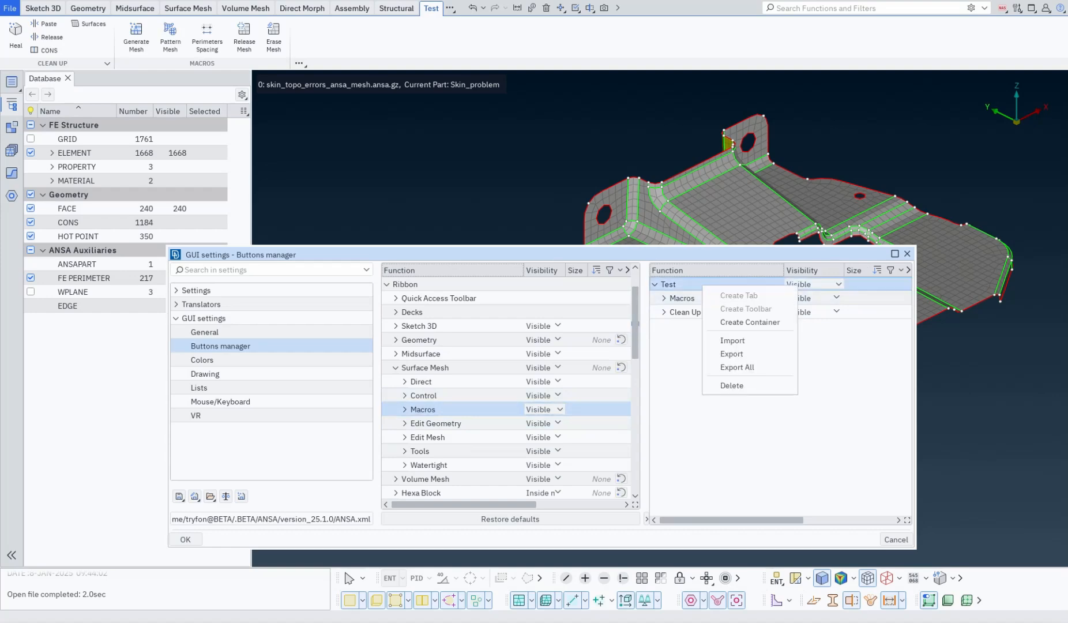
click(749, 322)
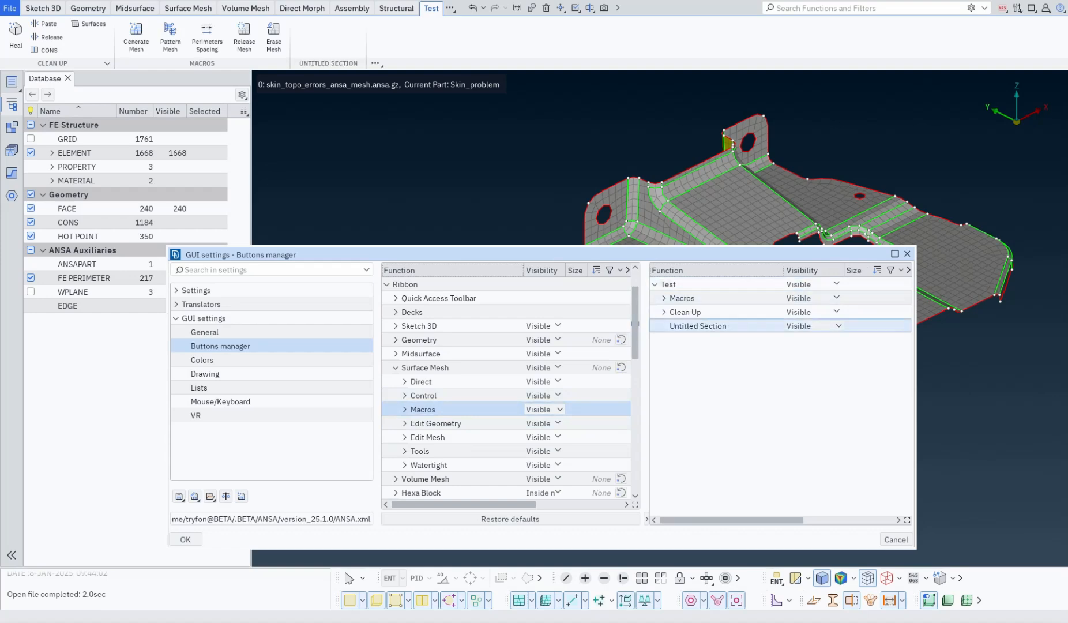
double_click(698, 326)
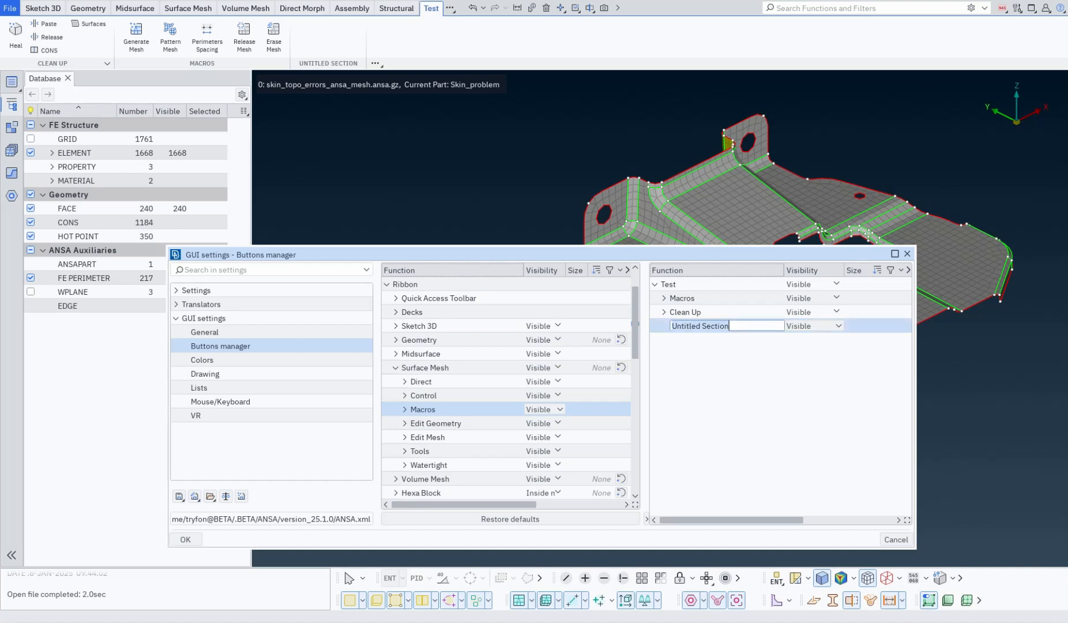
text(Vo)
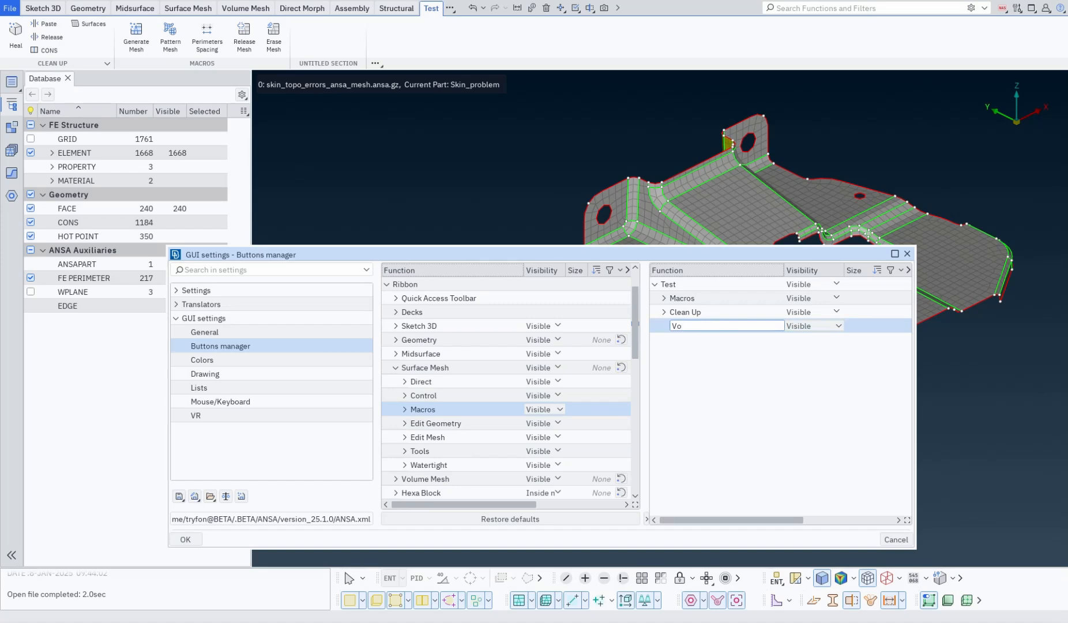
text(lume Mesh)
key(Return)
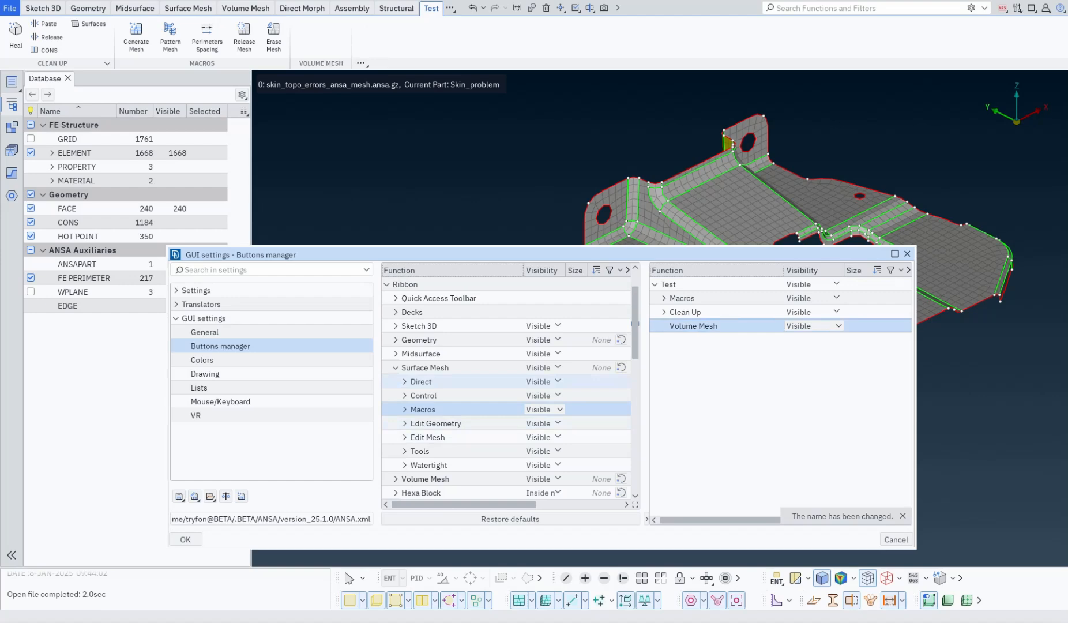
Add the Volume Mesh Unstructured Detect command to the Volume Mesh section.
click(396, 367)
click(395, 382)
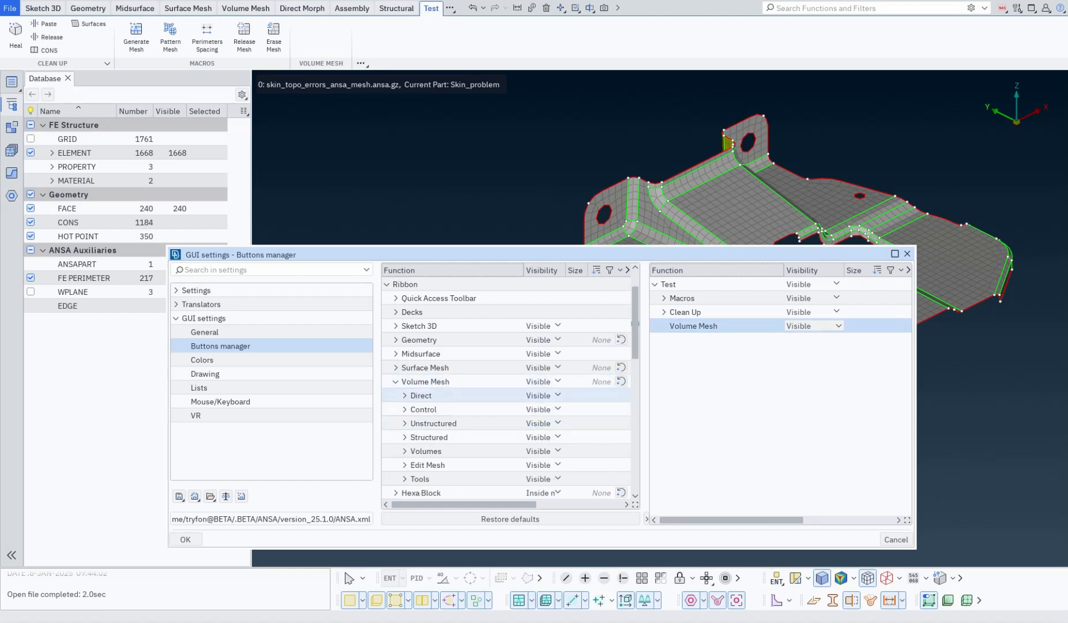
click(404, 423)
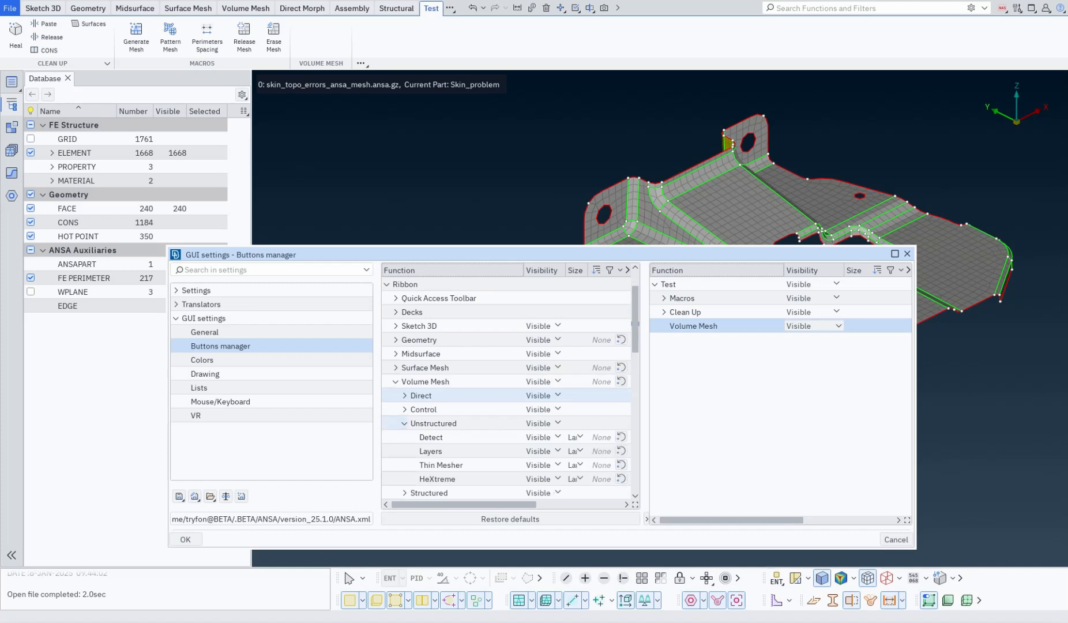
drag(432, 437, 709, 328)
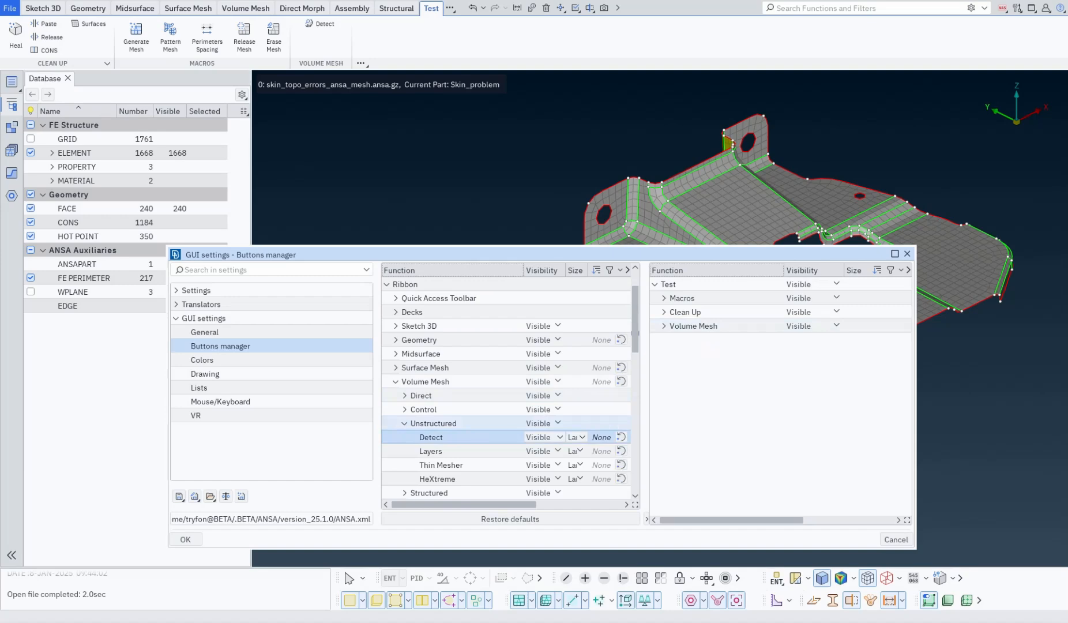
Add the Volume Mesh Volumes Generate Mesh command to the Volume Mesh section.
click(404, 423)
click(404, 451)
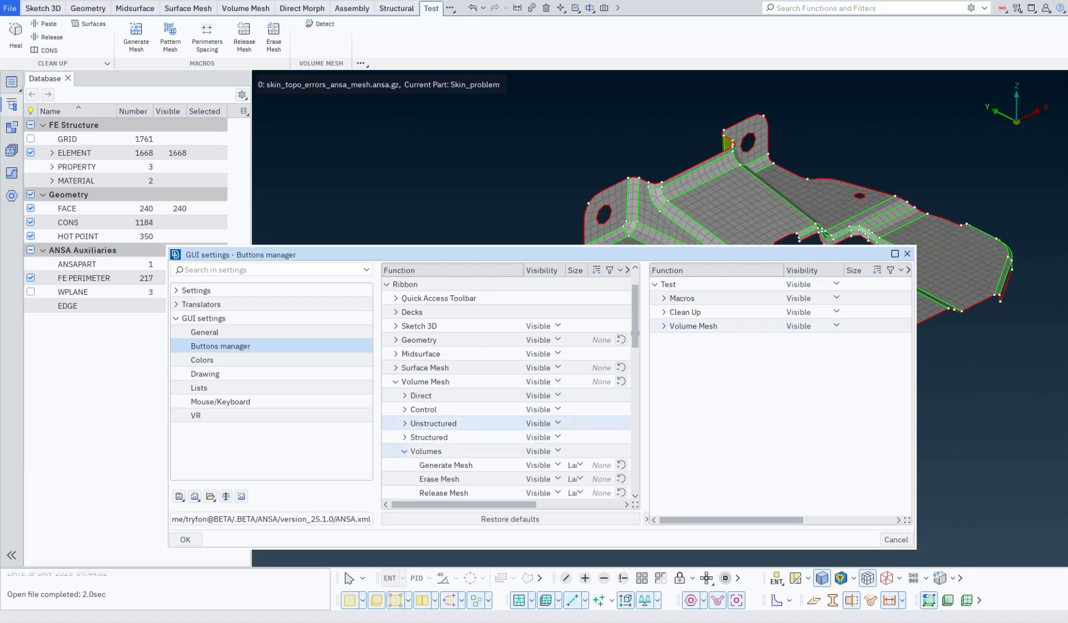
mouse_move(445, 464)
mouse_down()
mouse_move(696, 385)
mouse_move(719, 338)
mouse_up()
Add the Volume Mesh Structured Define Map Block command to the Volume Mesh section and apply the settings.
click(405, 451)
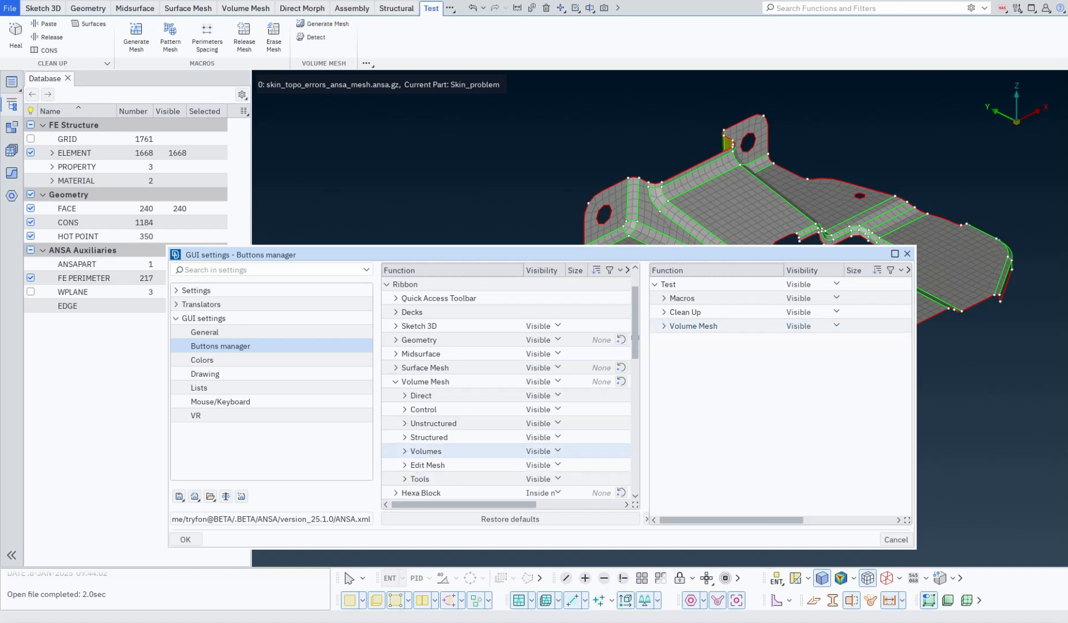
click(405, 437)
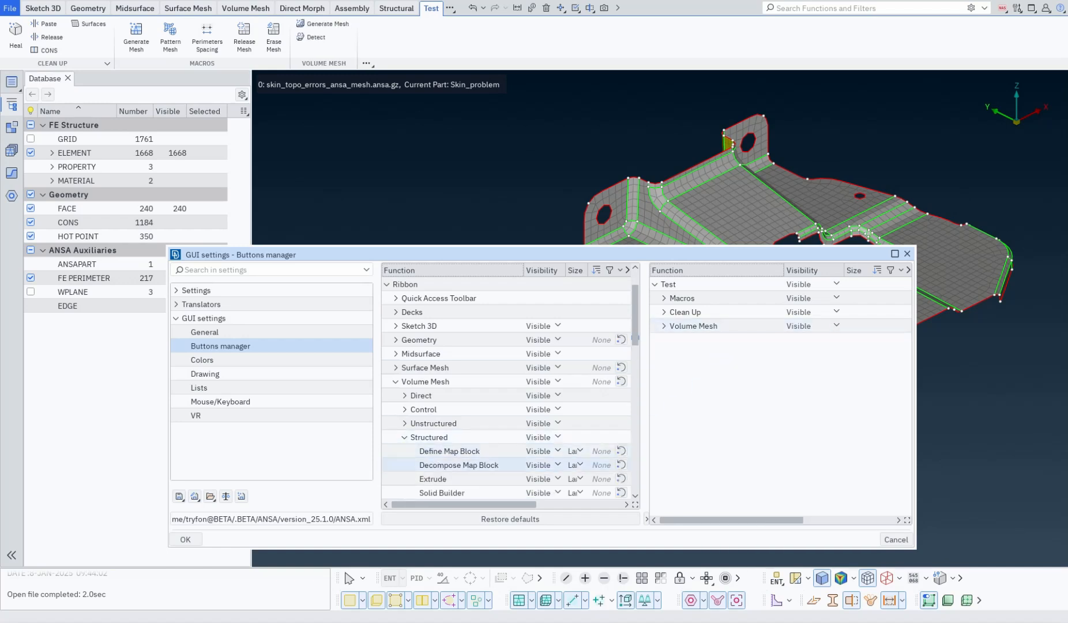
scroll(508, 422, down, 1)
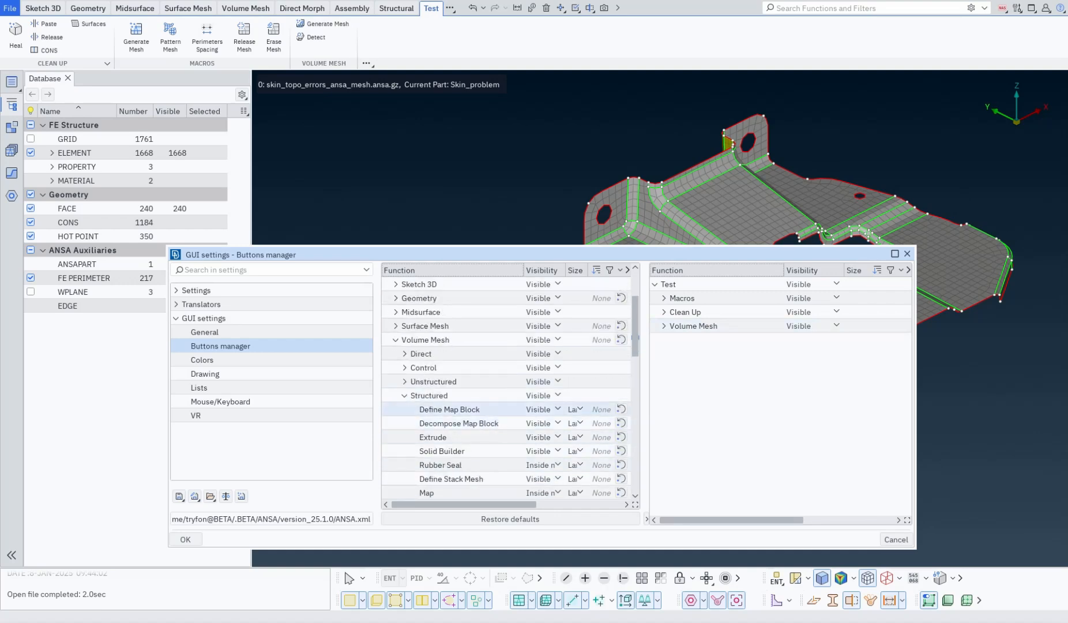
click(456, 409)
drag(450, 409, 705, 337)
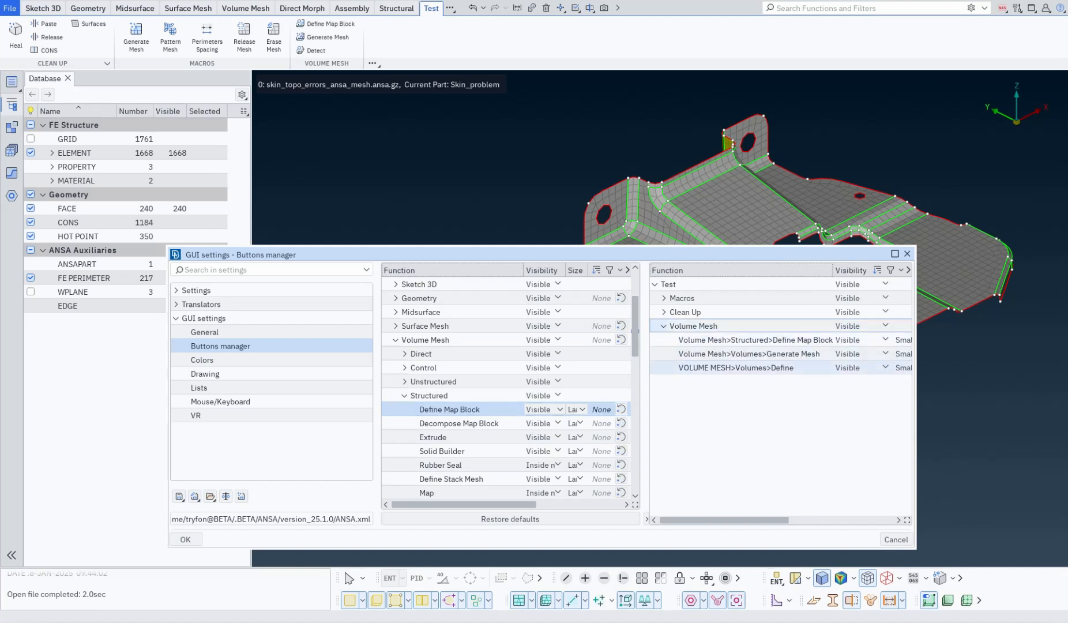
click(185, 539)
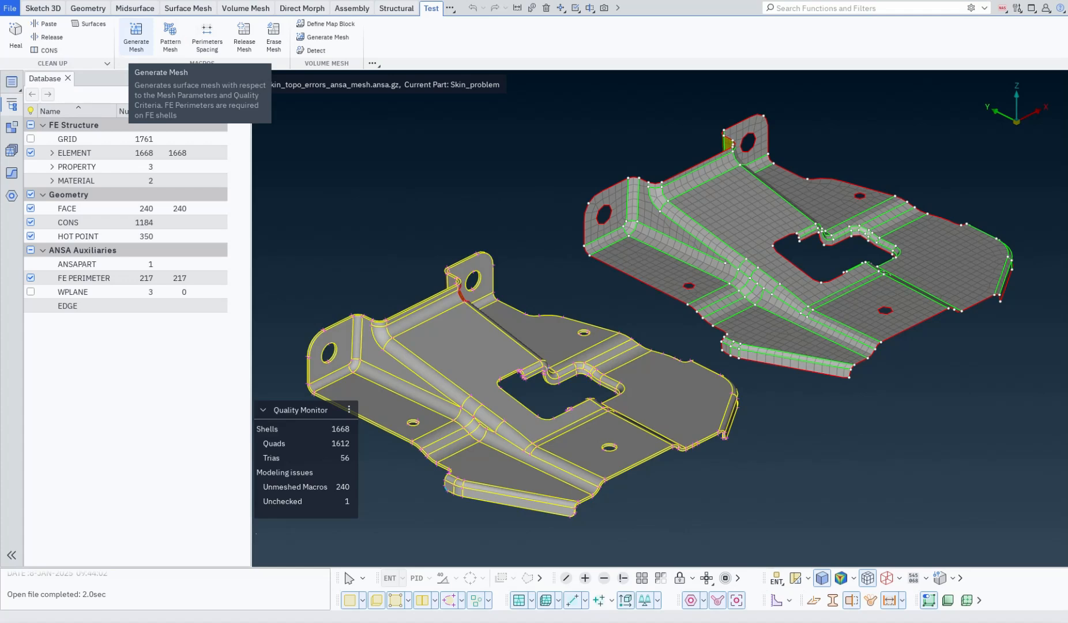
Open the ribbon tabs overflow menu and inspect its Custom submenu.
click(449, 7)
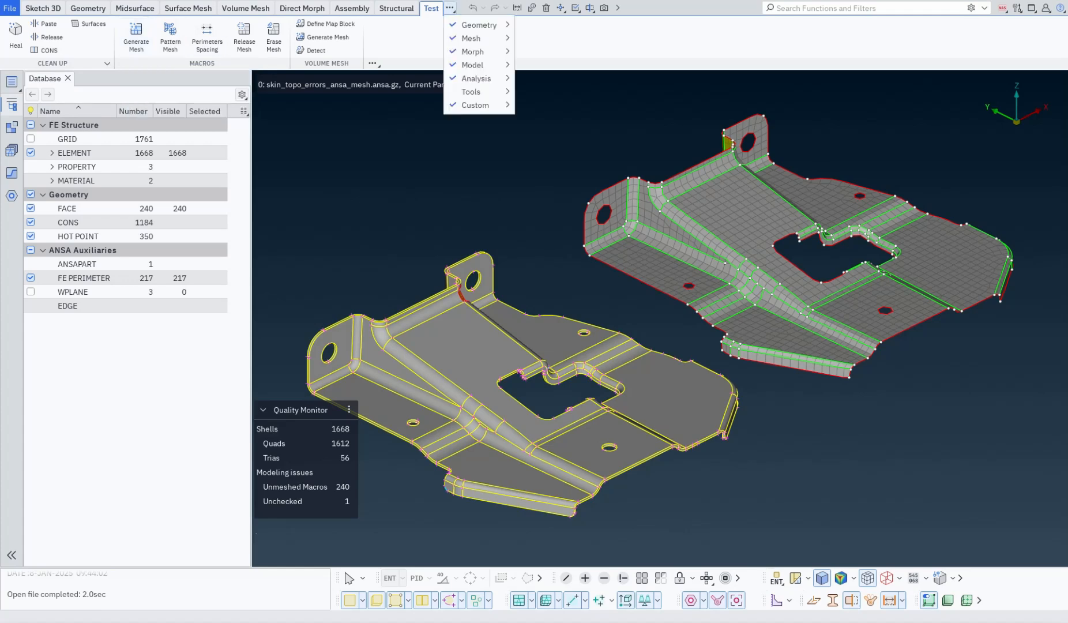
mouse_move(475, 105)
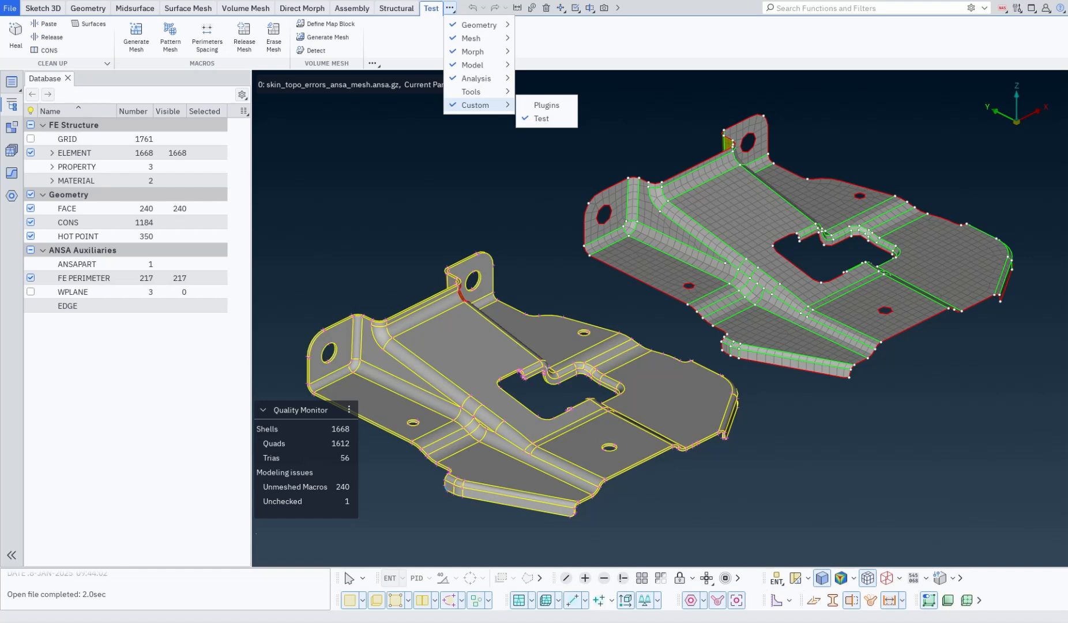
key(Escape)
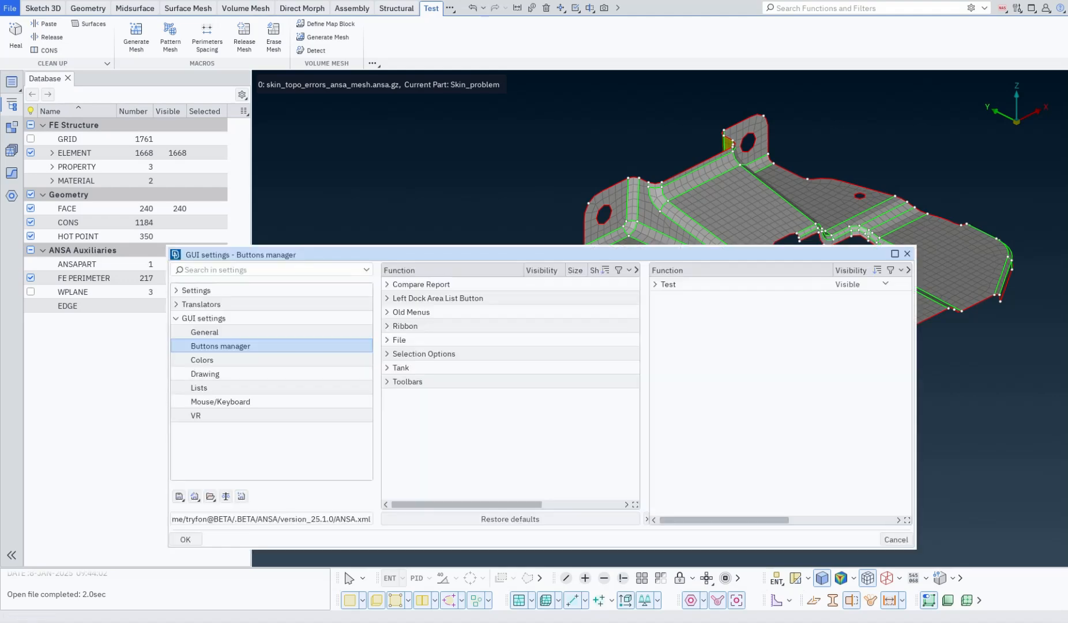
Reopen the Buttons manager settings and create a new custom toolbar.
click(194, 496)
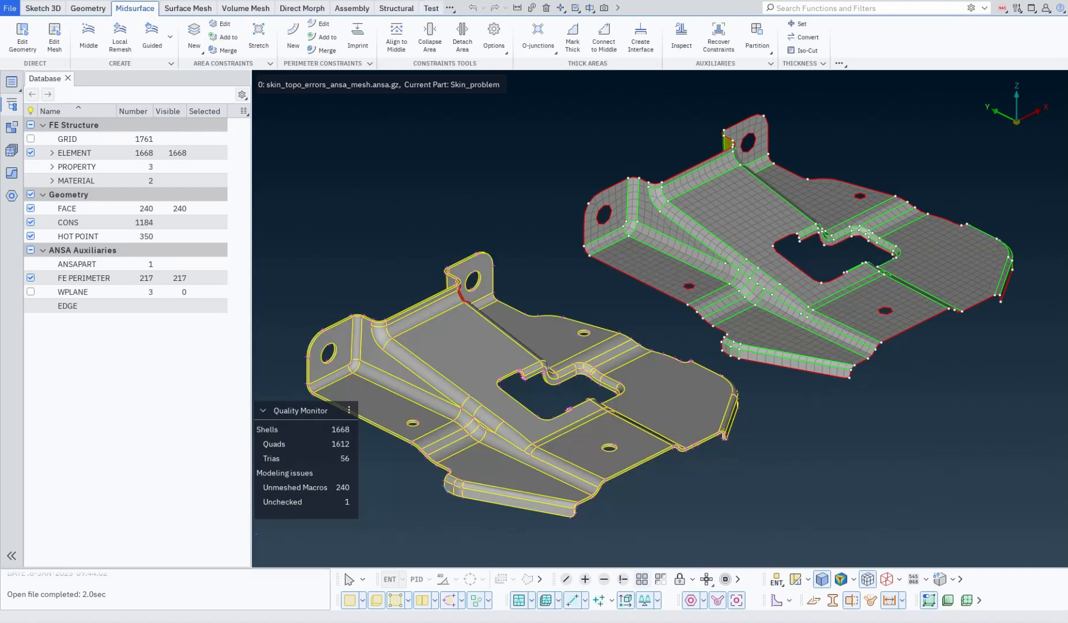
click(1017, 7)
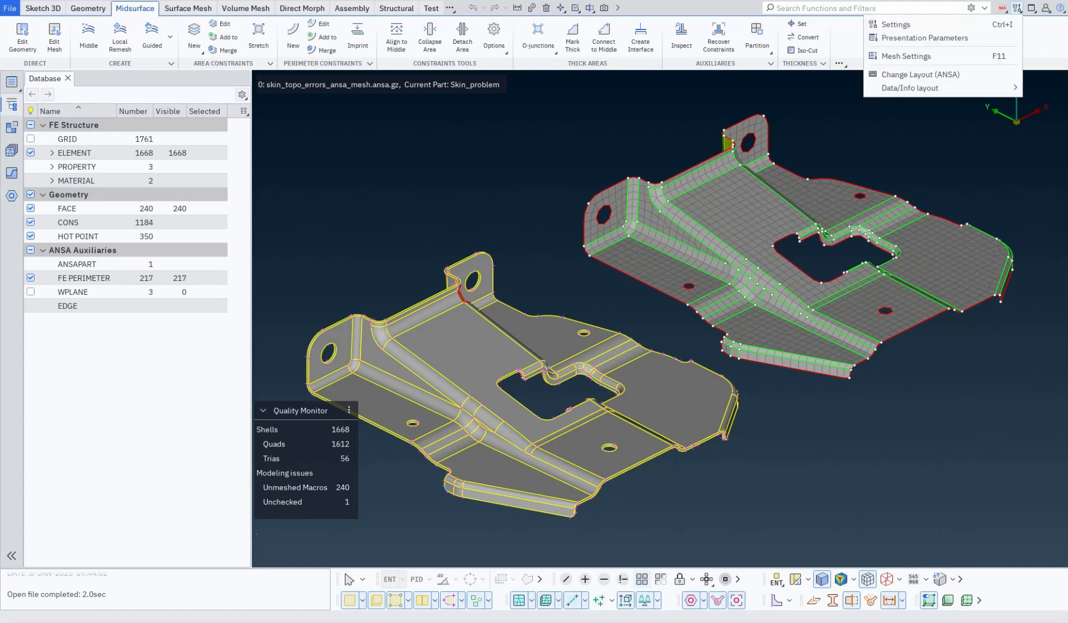
click(946, 22)
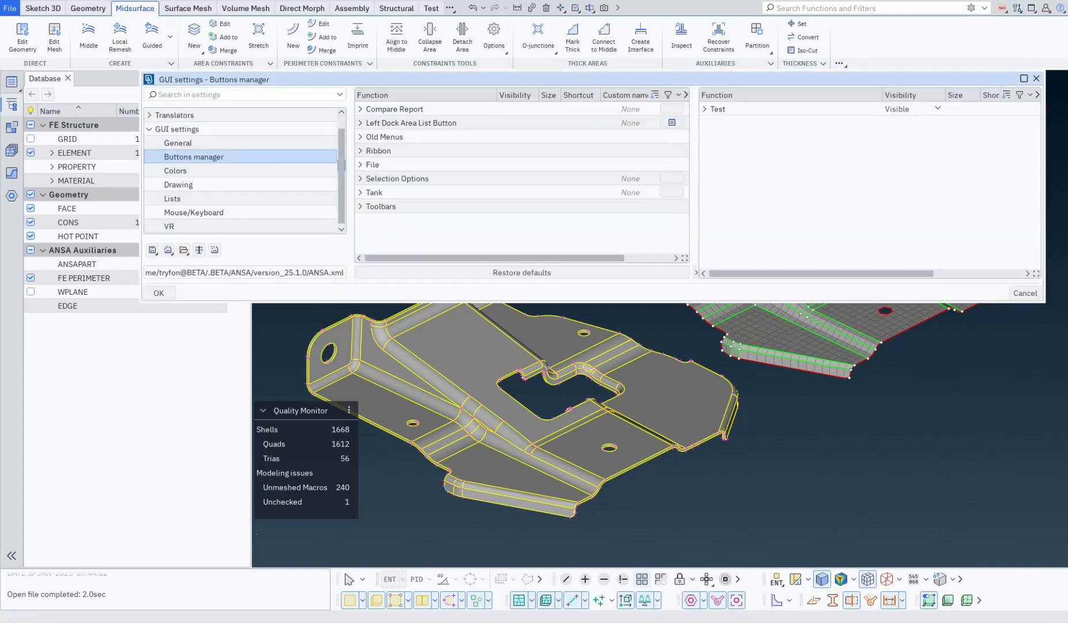
drag(888, 79, 844, 230)
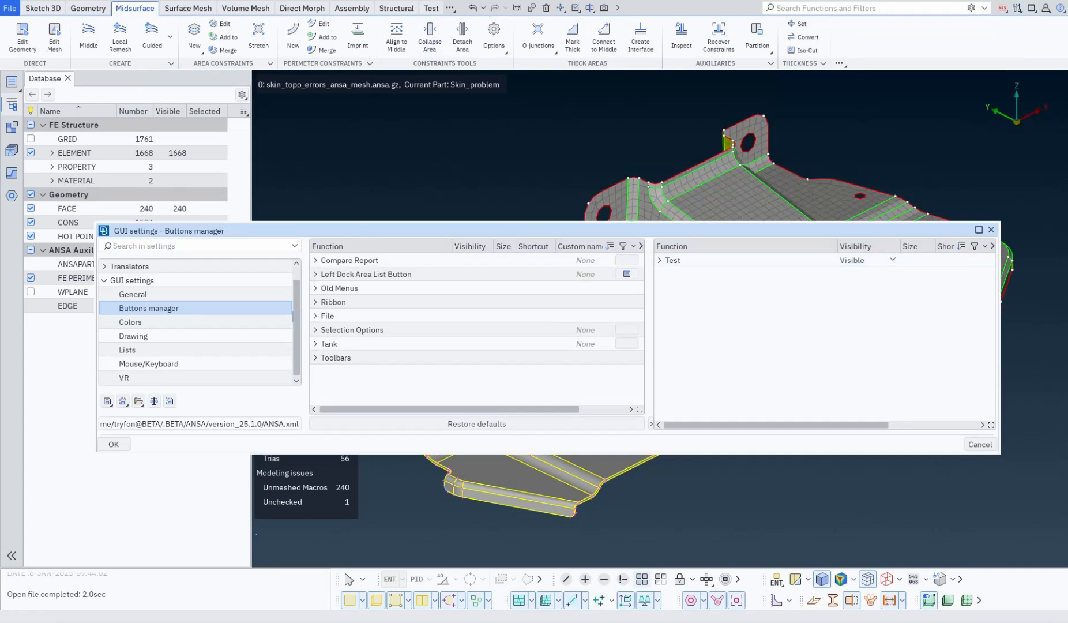
click(431, 8)
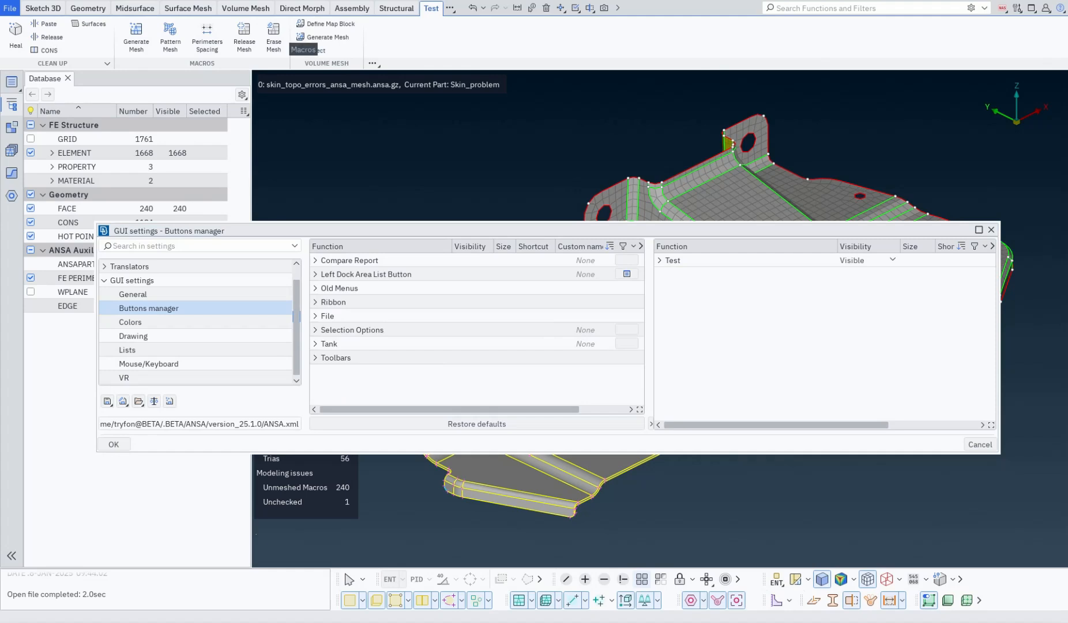
right_click(709, 316)
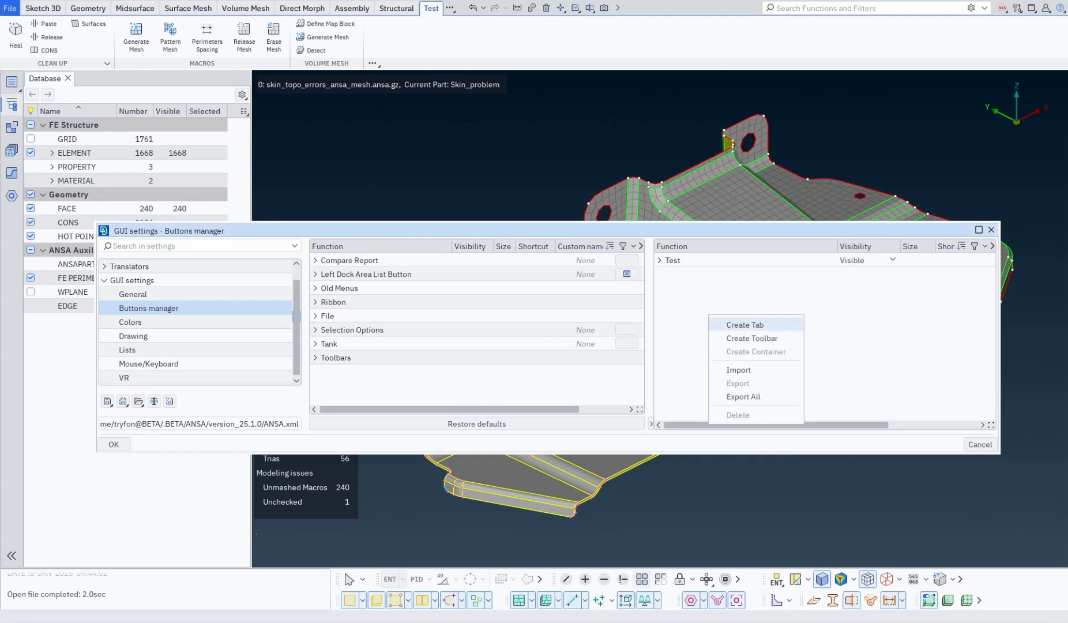
click(752, 338)
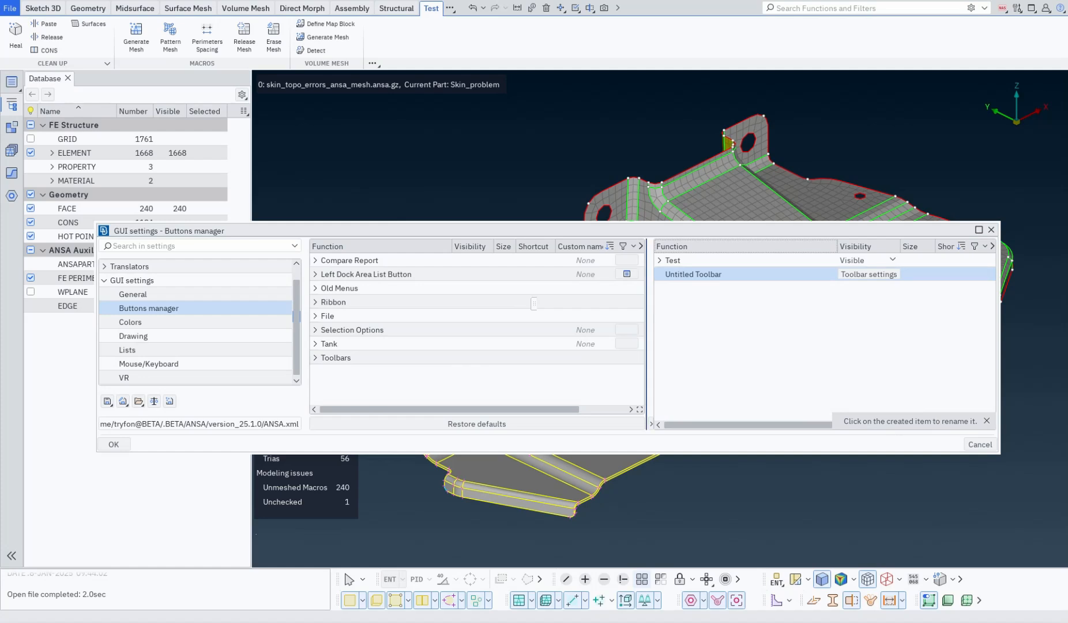
Rename the new toolbar as Test Toolbar.
drag(641, 231, 638, 341)
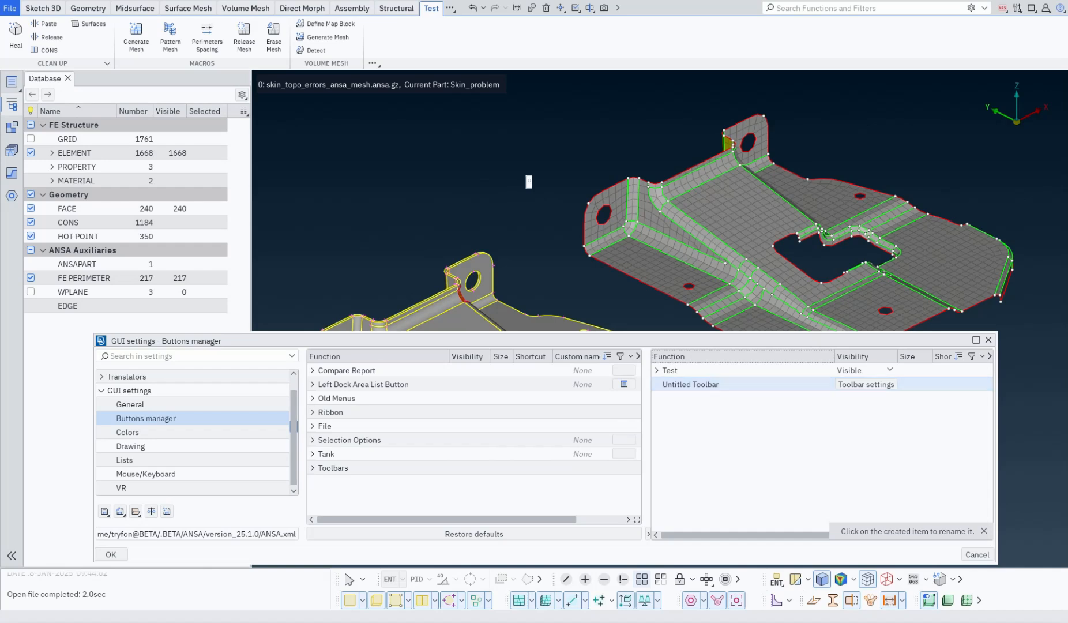
click(695, 385)
click(695, 385)
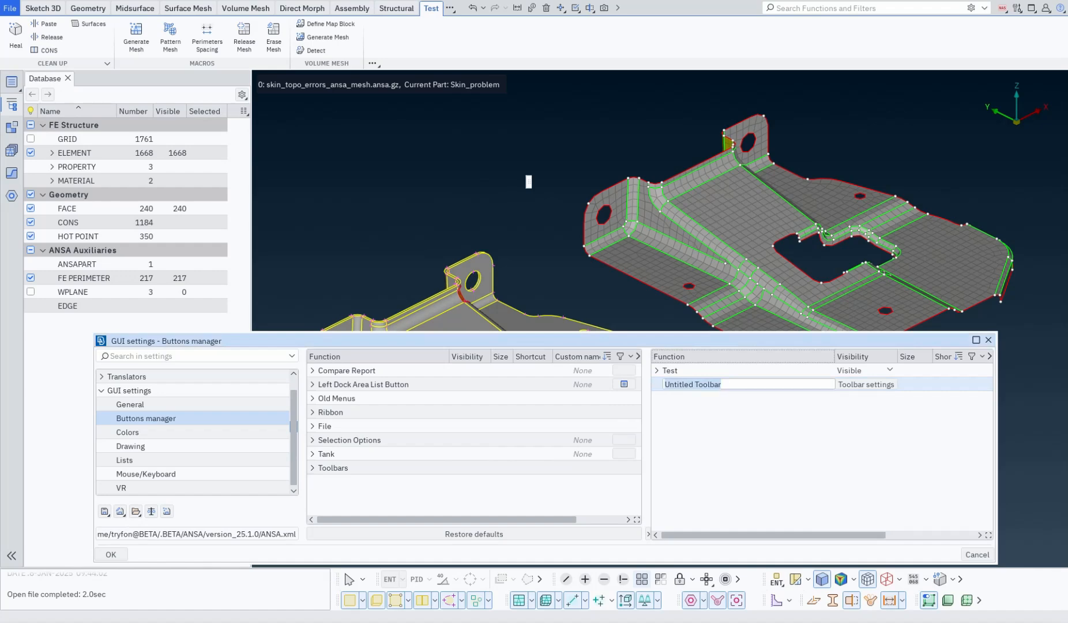
text(Test Toolbar)
key(Return)
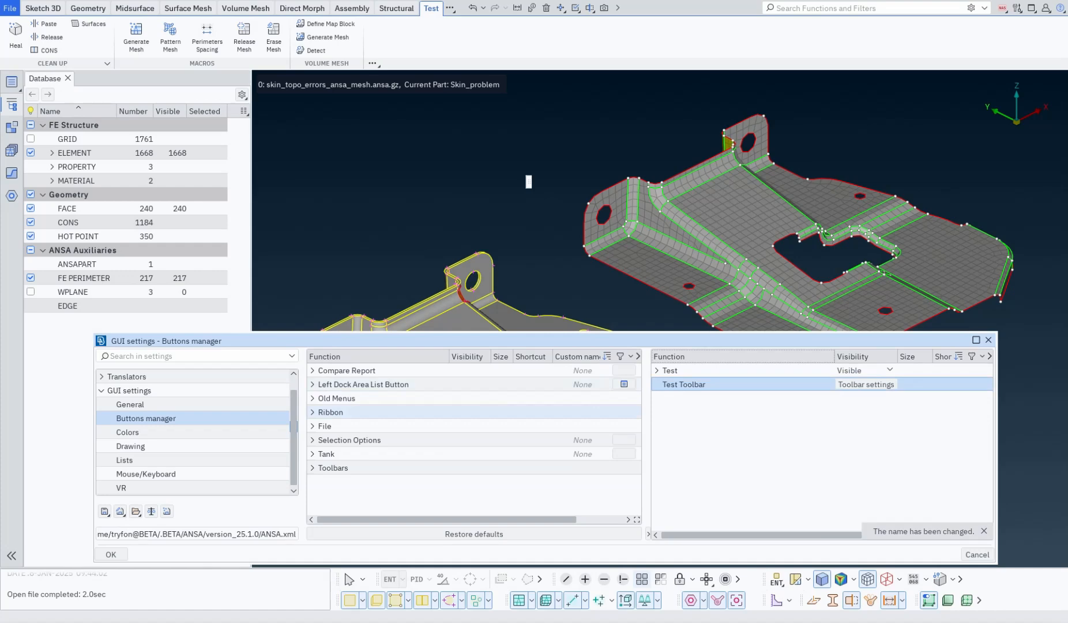
Add the Geometry Clean Up Heal command to Test Toolbar.
click(312, 412)
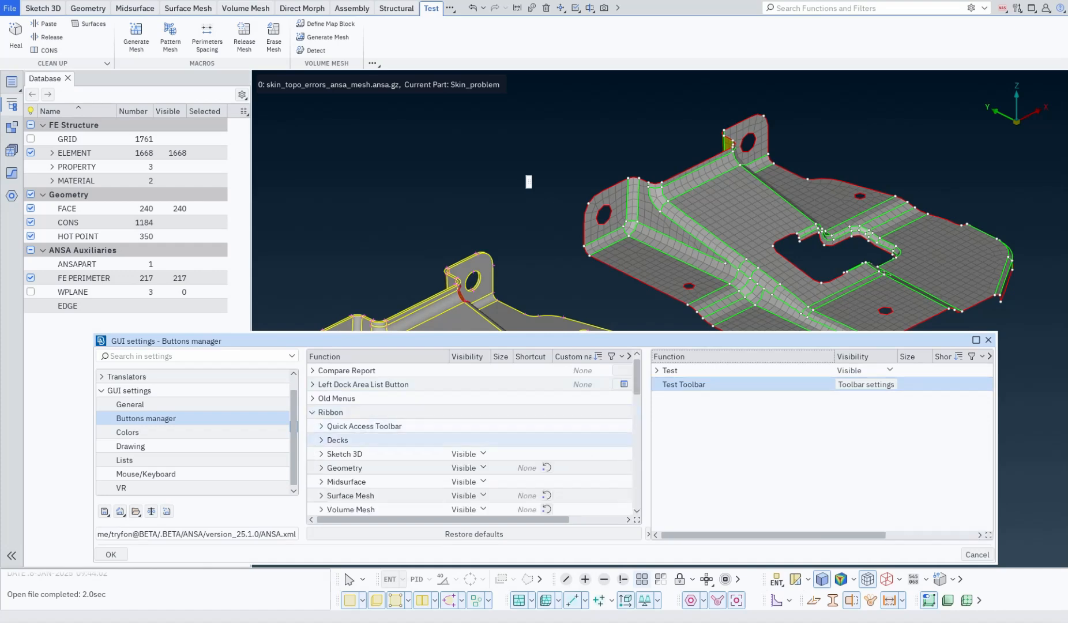
click(321, 467)
scroll(346, 468, down, 2)
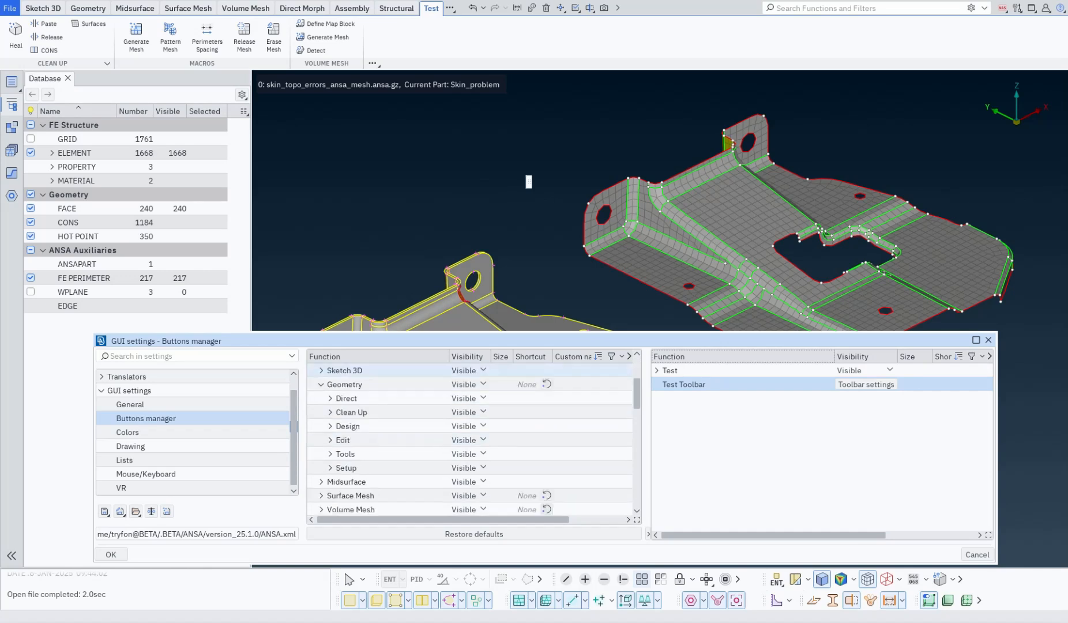
click(331, 397)
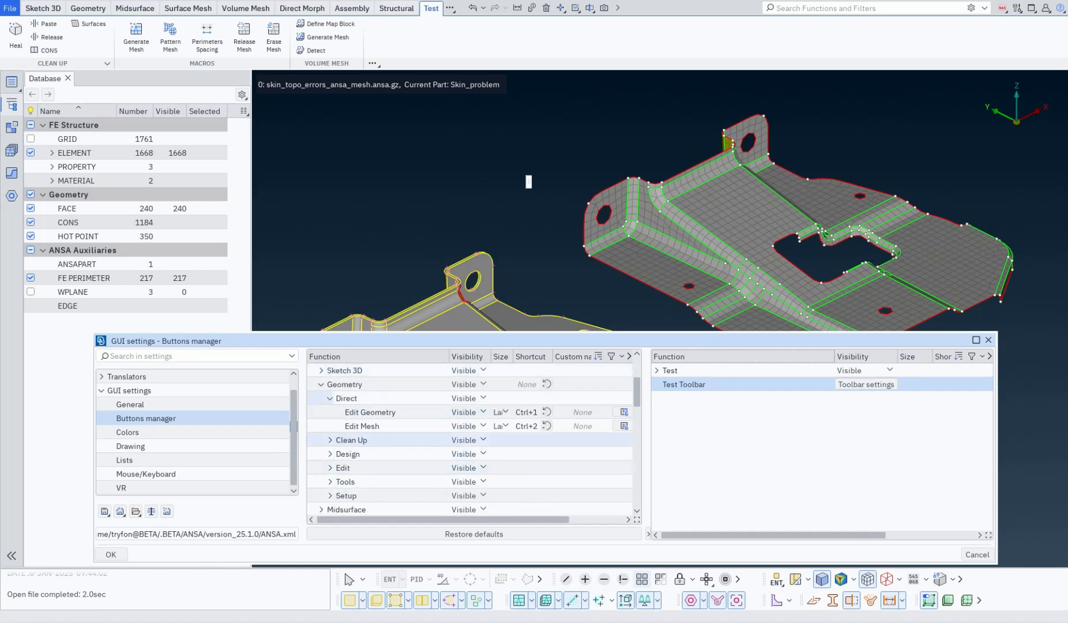
click(330, 398)
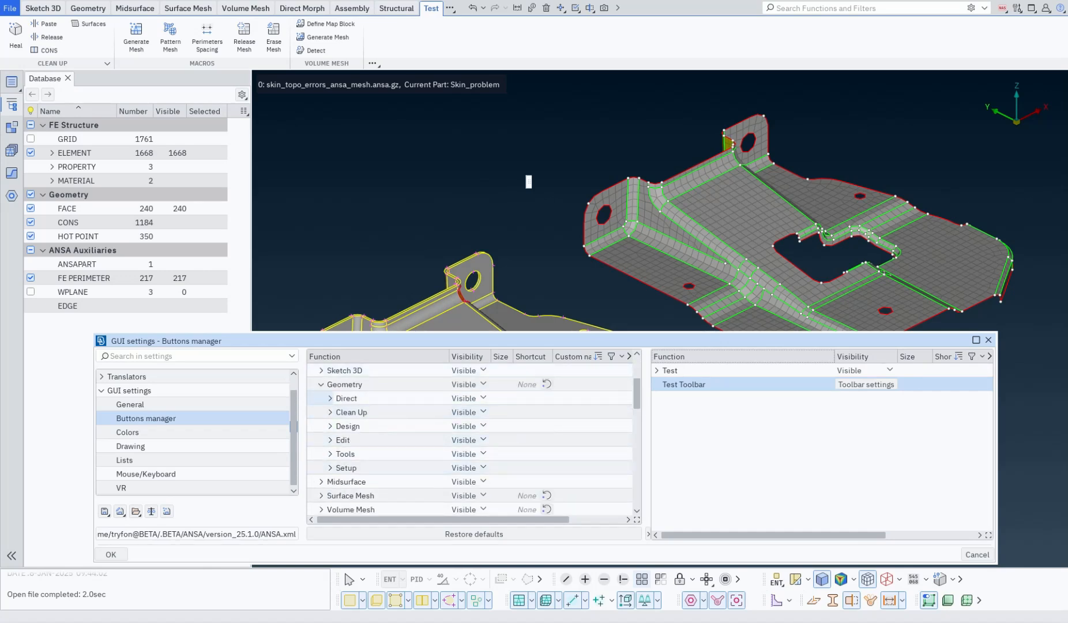
click(330, 412)
click(353, 426)
mouse_move(353, 425)
mouse_down()
mouse_move(726, 399)
mouse_move(692, 385)
mouse_up()
click(331, 412)
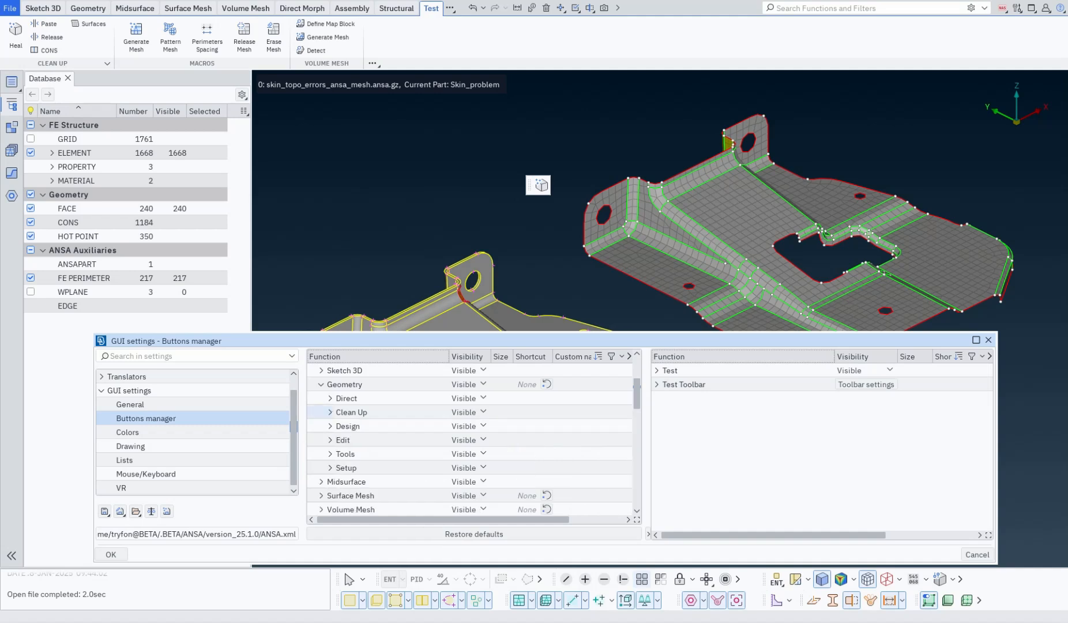
Add the Surface Mesh Edit Mesh Improve command to Test Toolbar.
click(322, 495)
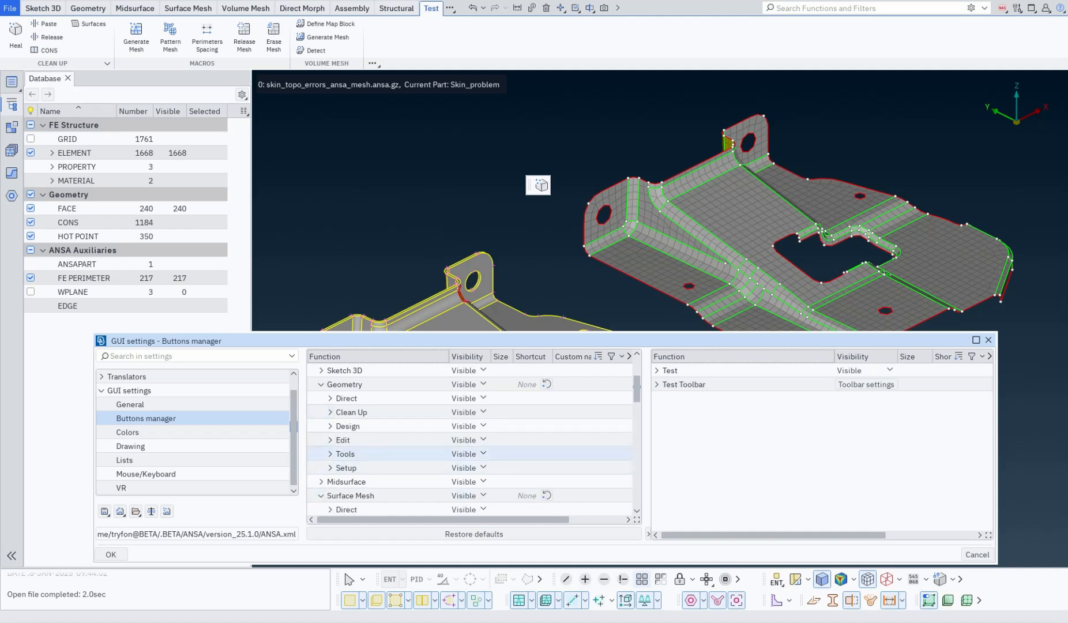
scroll(404, 456, down, 3)
click(330, 439)
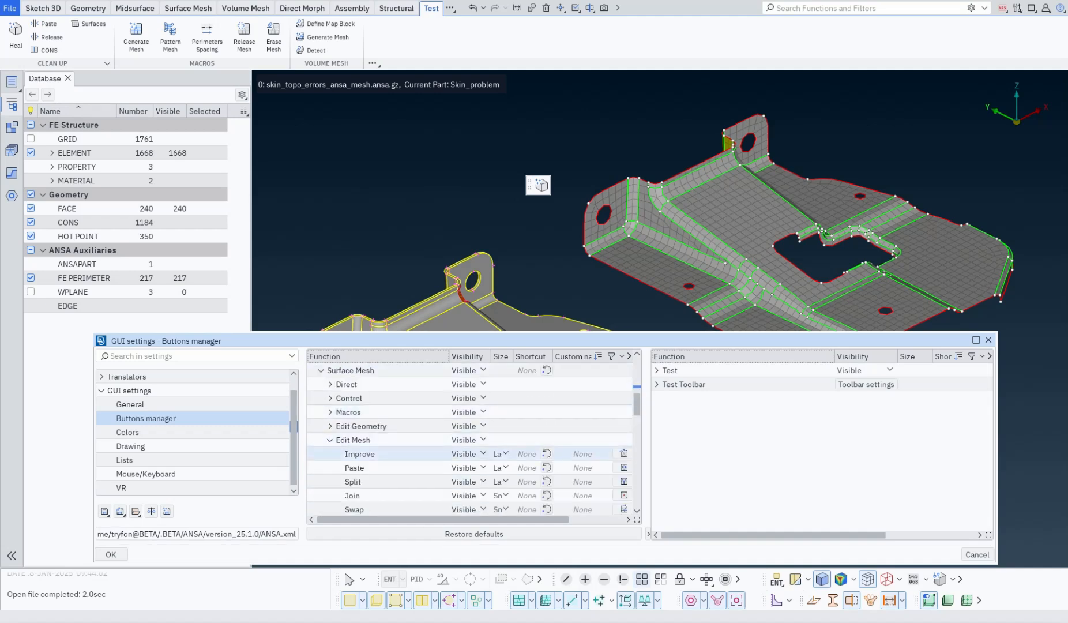
mouse_move(370, 454)
mouse_down()
mouse_move(648, 432)
mouse_move(694, 385)
mouse_up()
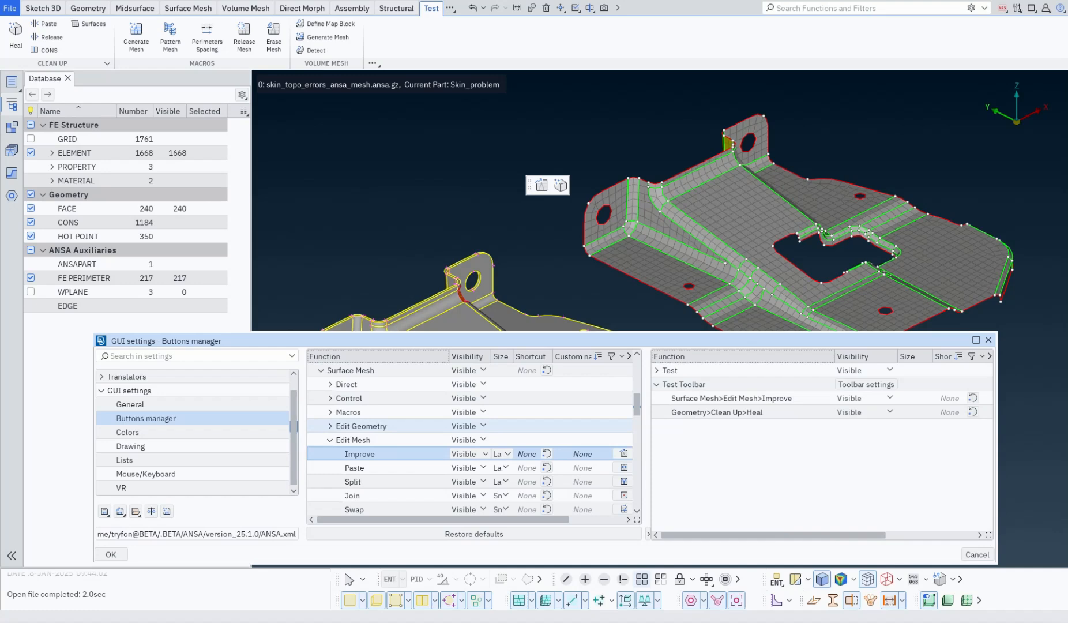
Add the Volume Mesh Volumes Generate Mesh command to Test Toolbar.
click(320, 385)
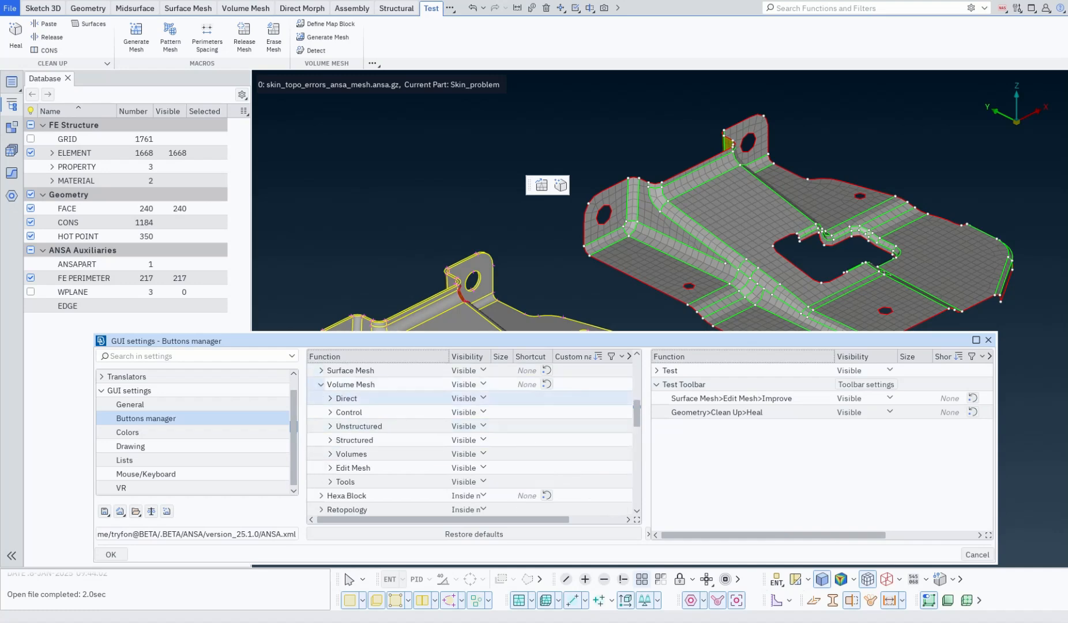
click(330, 440)
click(330, 440)
click(330, 454)
drag(372, 468, 704, 427)
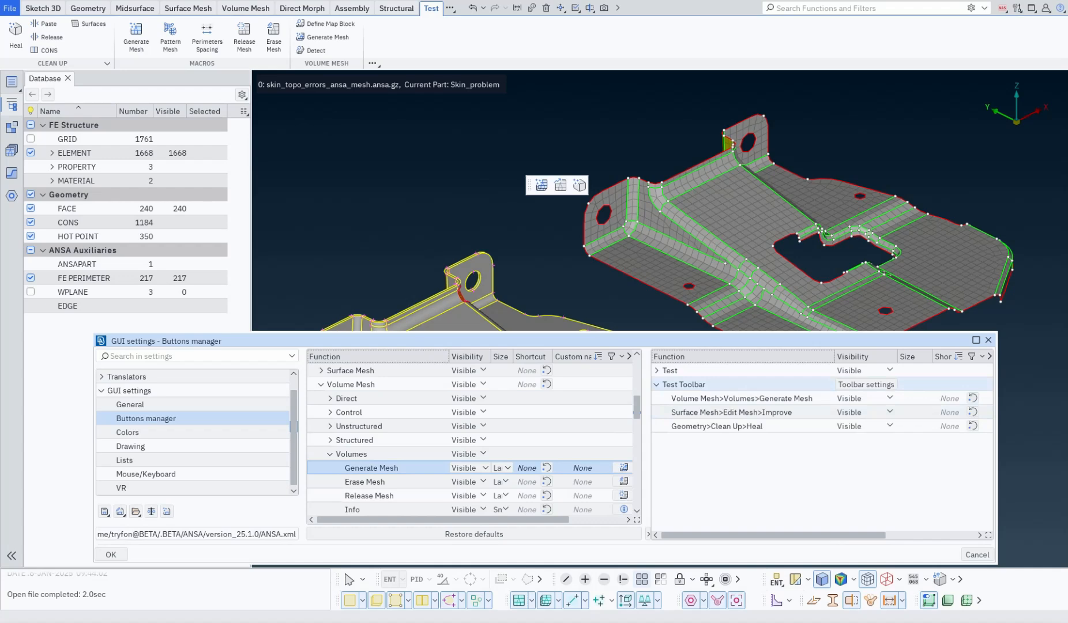
Reorder Test Toolbar so Heal comes first and Generate Mesh last, and apply the settings.
drag(709, 426, 708, 404)
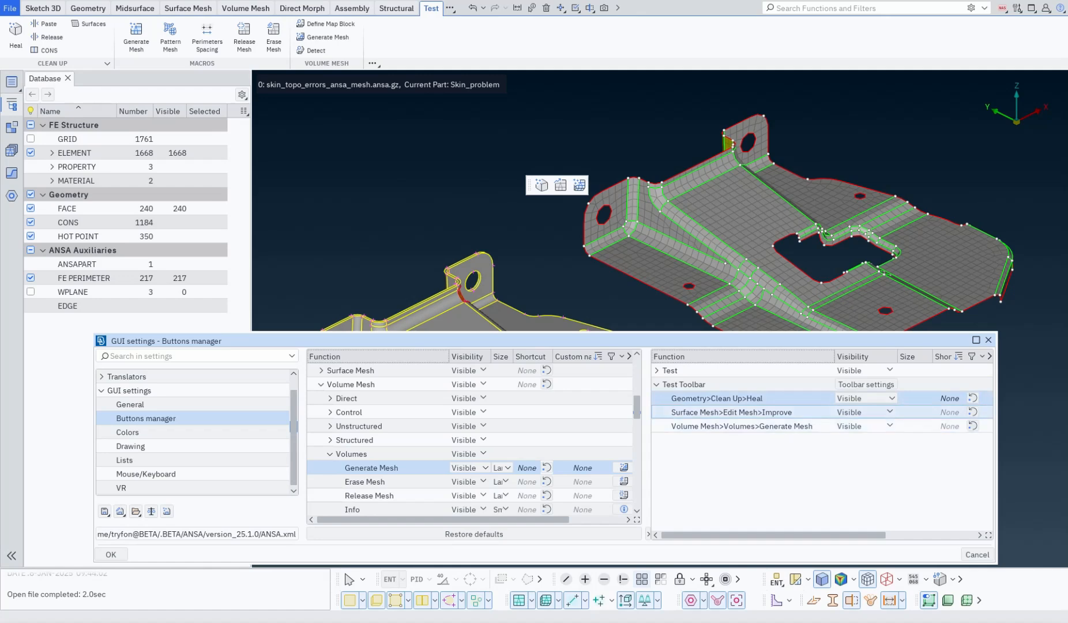
click(110, 554)
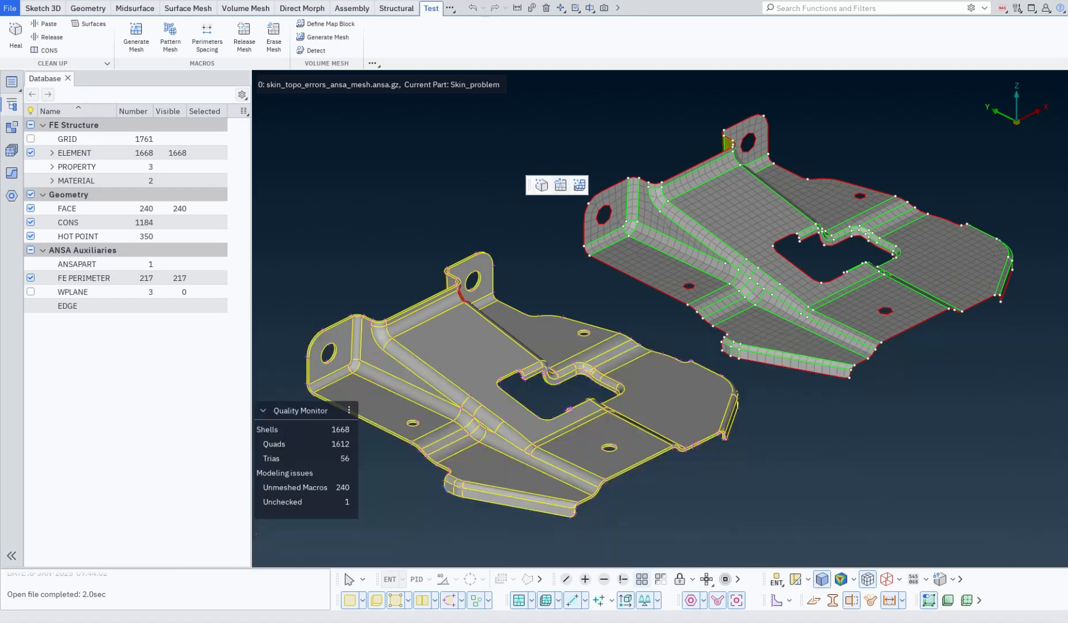
Try docking the floating Test Toolbar at the lower right corner of the window.
scroll(369, 8, up, 3)
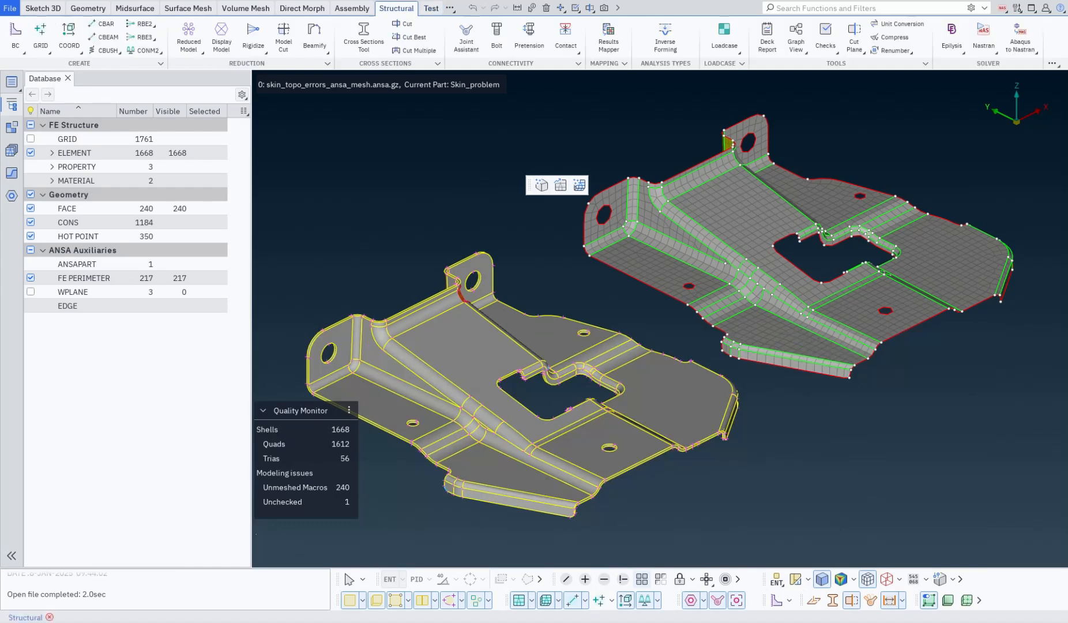
scroll(404, 8, up, 1)
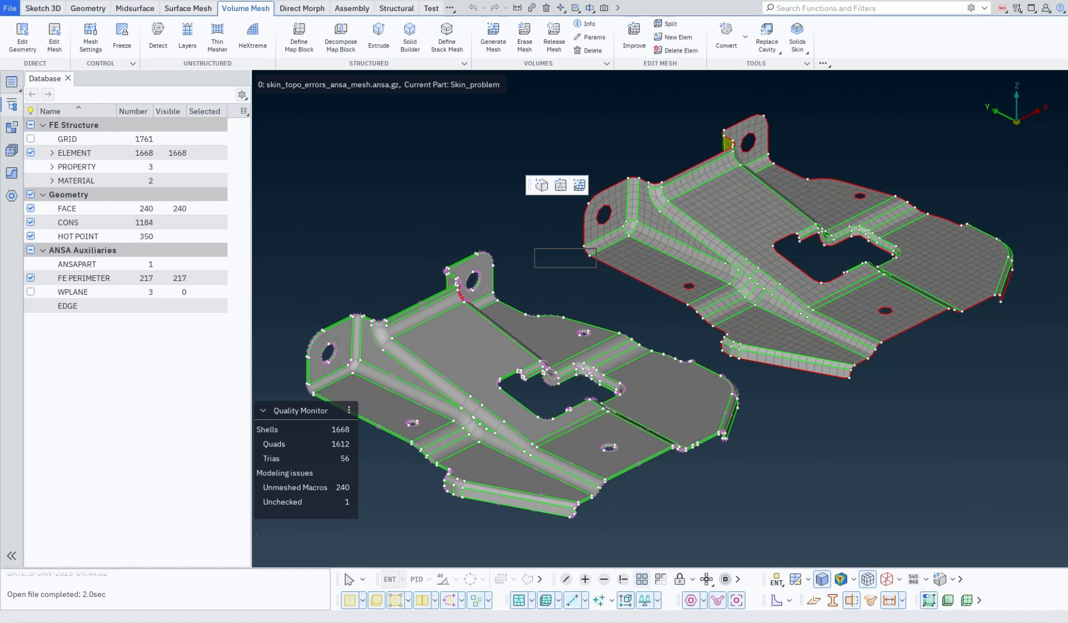
drag(529, 185, 538, 258)
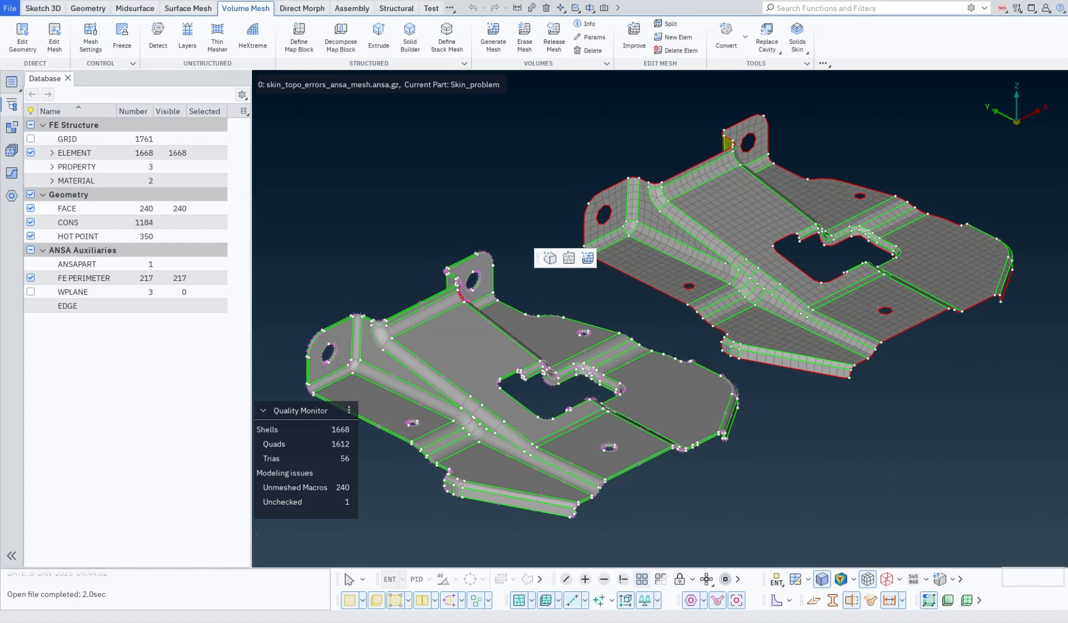
drag(1004, 582, 995, 582)
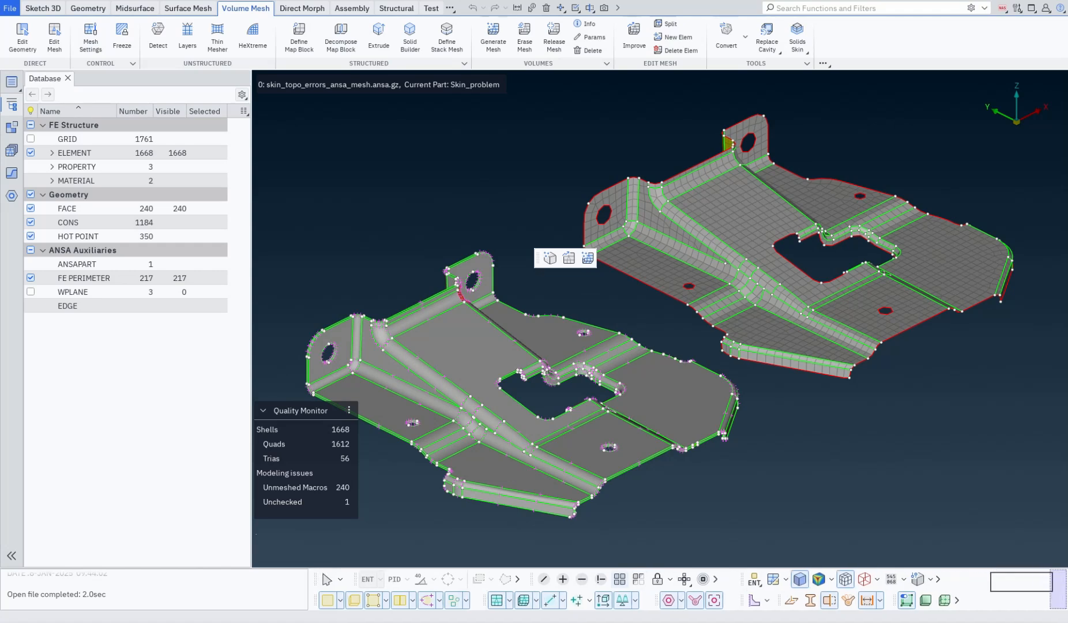
drag(994, 581, 1061, 585)
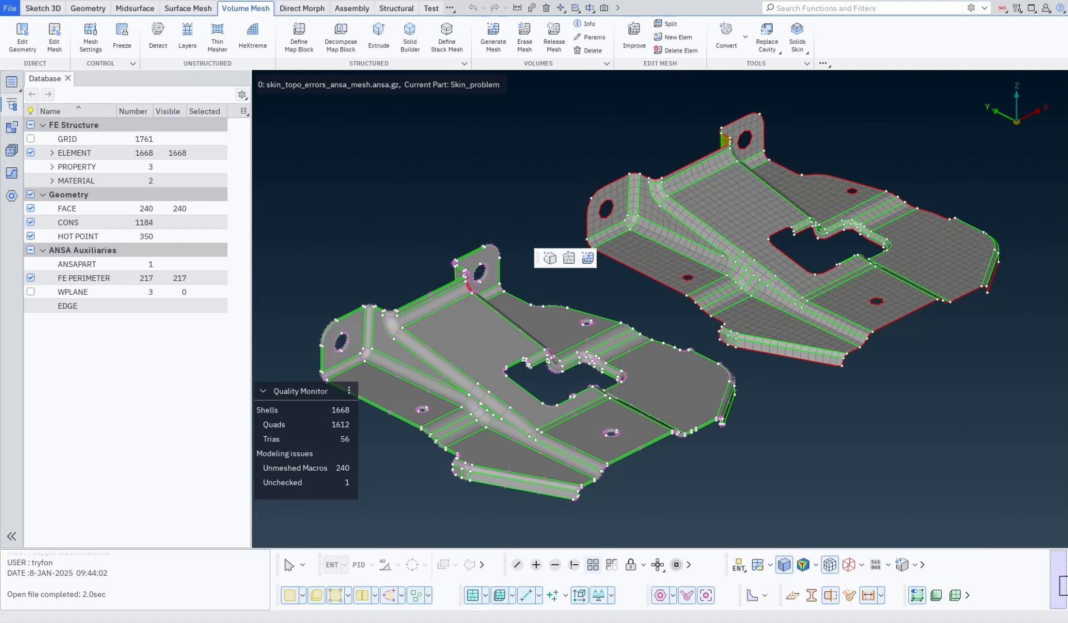
drag(1061, 585, 1058, 584)
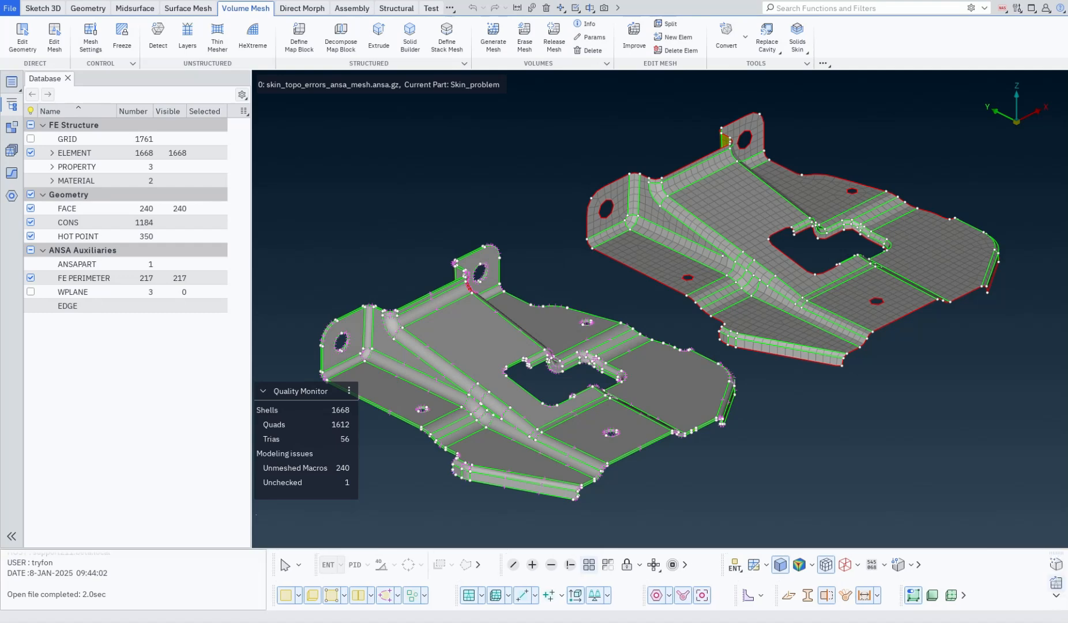
drag(660, 548, 661, 560)
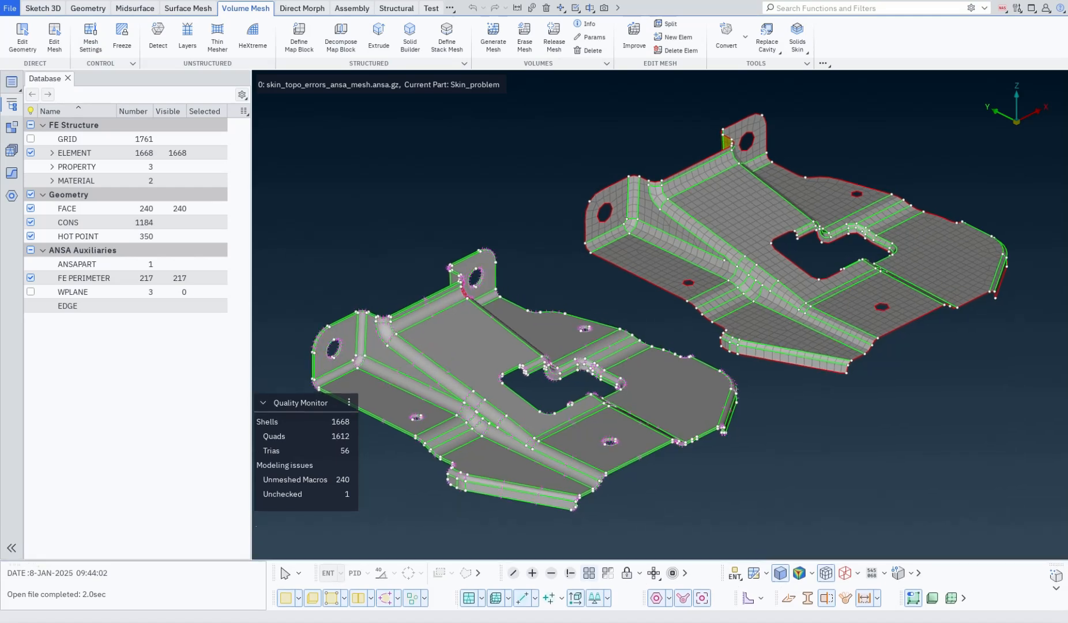
Dock Test Toolbar on the viewport's right edge, then float it over the model again.
drag(1056, 565, 862, 198)
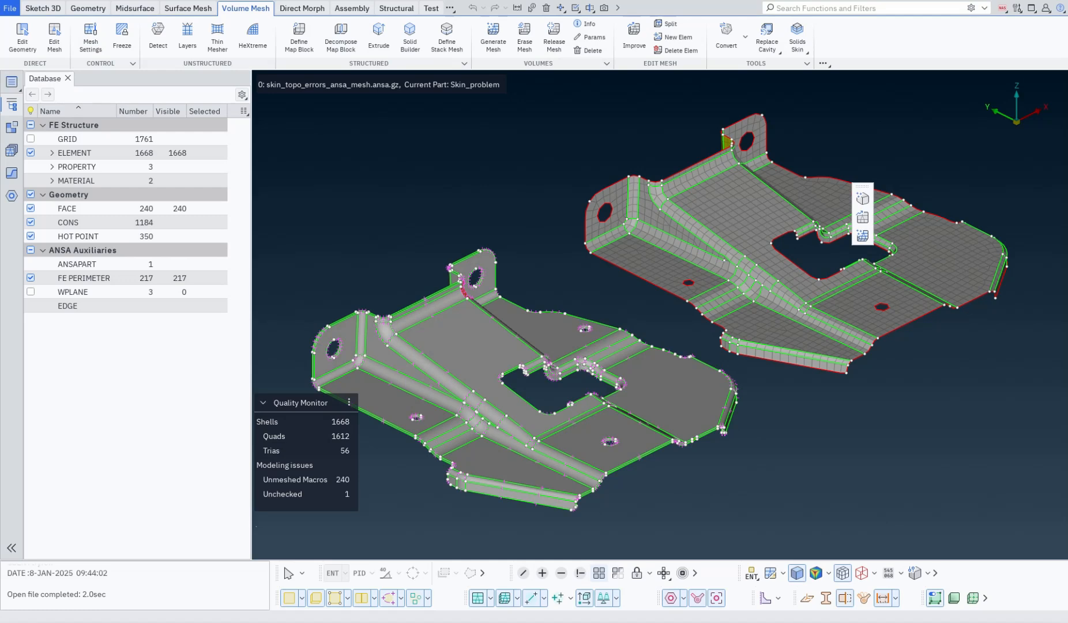
drag(863, 186, 1062, 214)
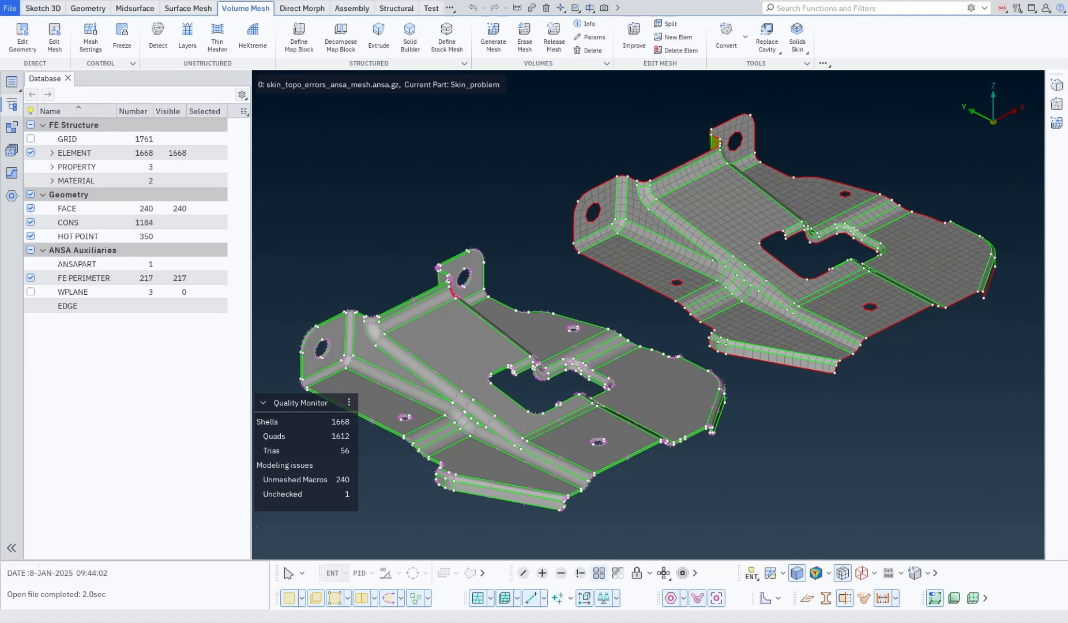
drag(1056, 74, 640, 469)
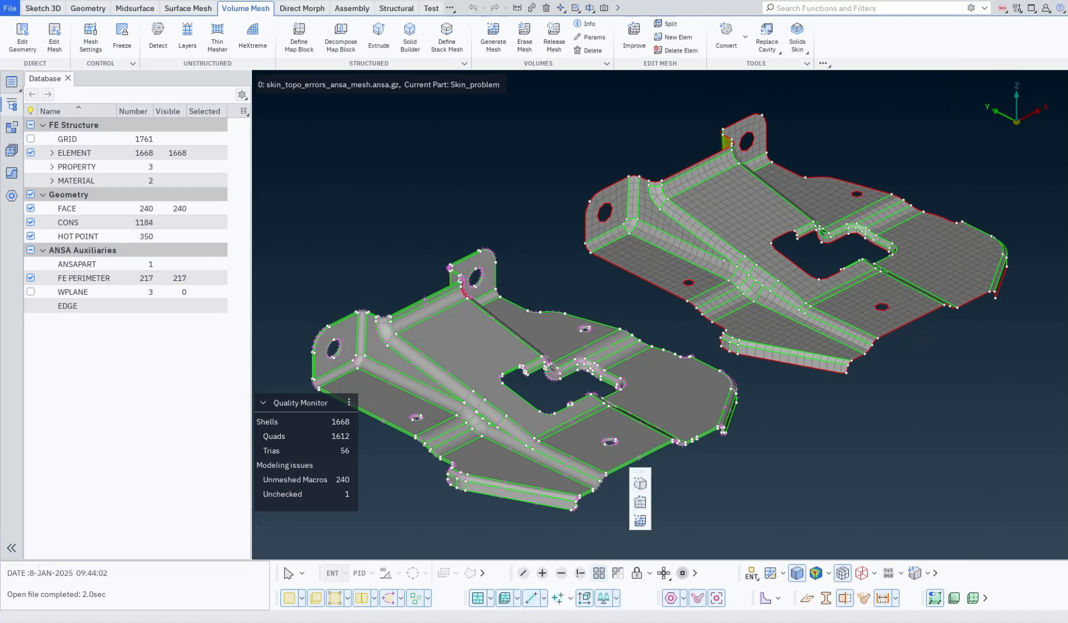
Set Test Toolbar's orientation to Horizontal and dock it at the lower left below the database panel.
right_click(640, 483)
mouse_move(681, 407)
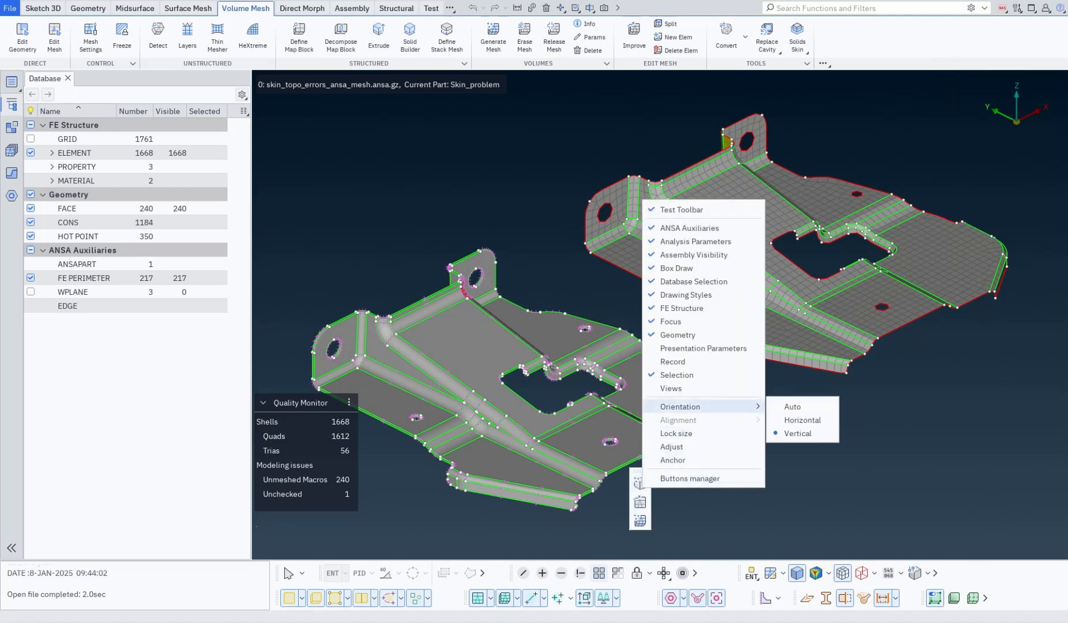
click(802, 420)
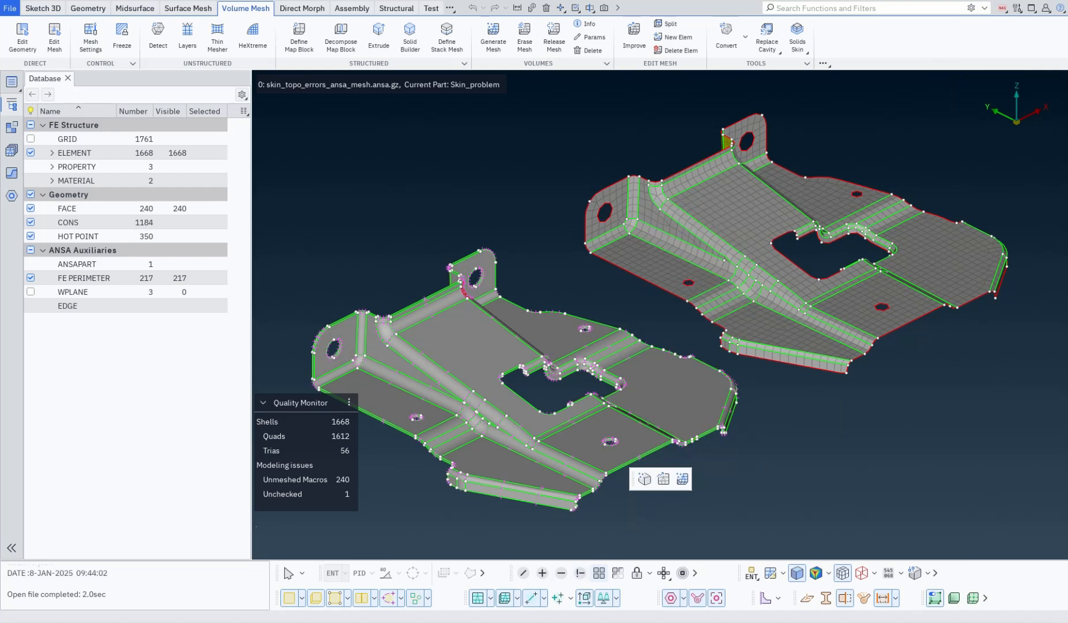
drag(633, 479, 285, 564)
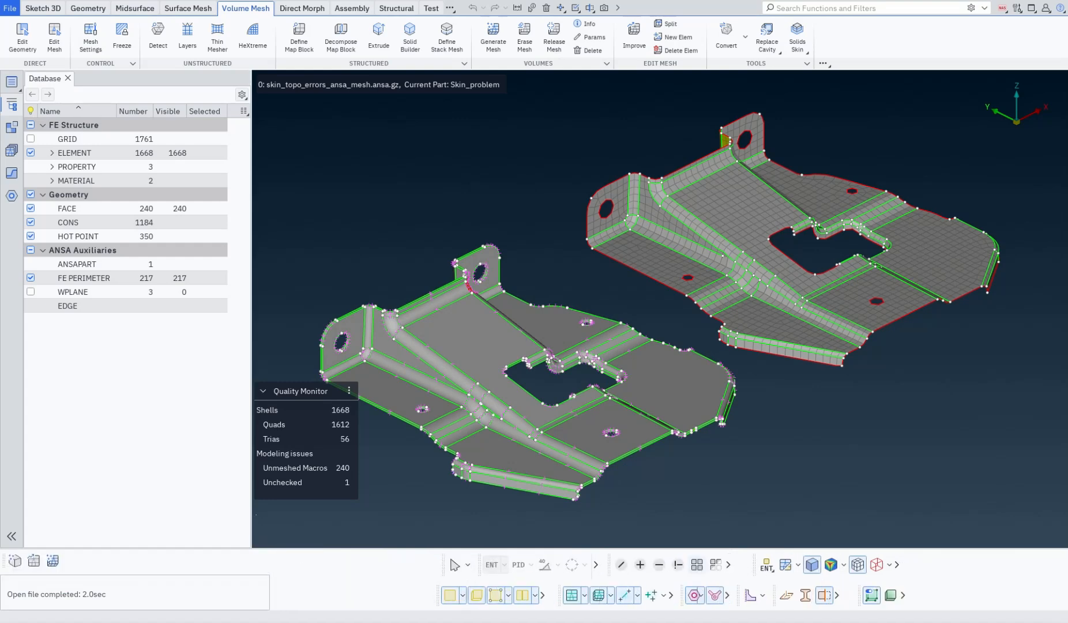
Undock Test Toolbar from the lower left, try docking it in the bottom toolbar area, then float it over the model.
right_click(3, 562)
click(24, 571)
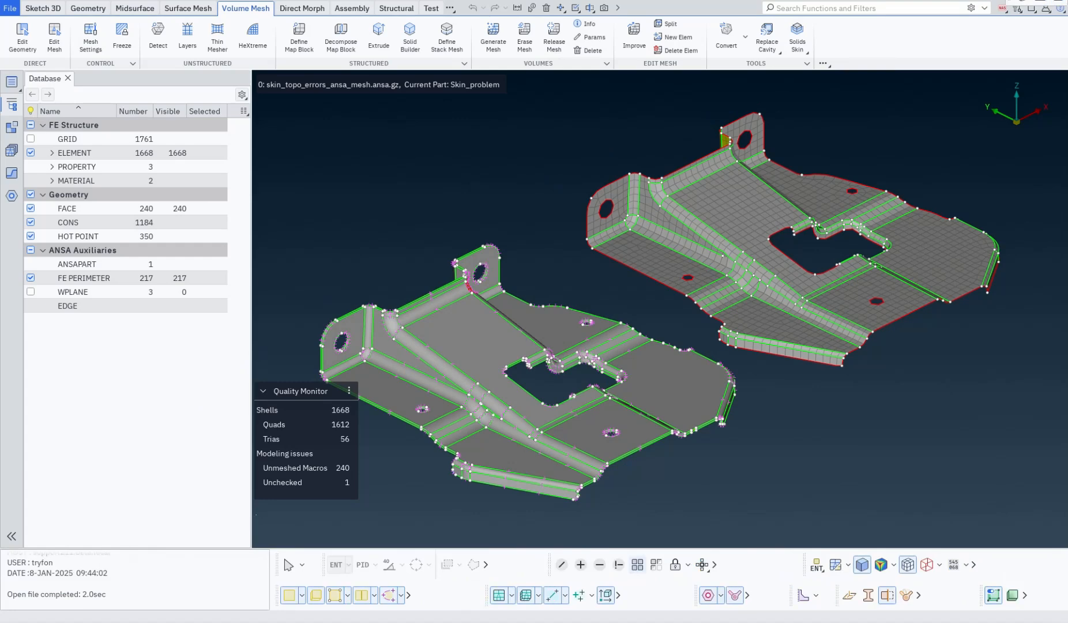
drag(1010, 1, 646, 569)
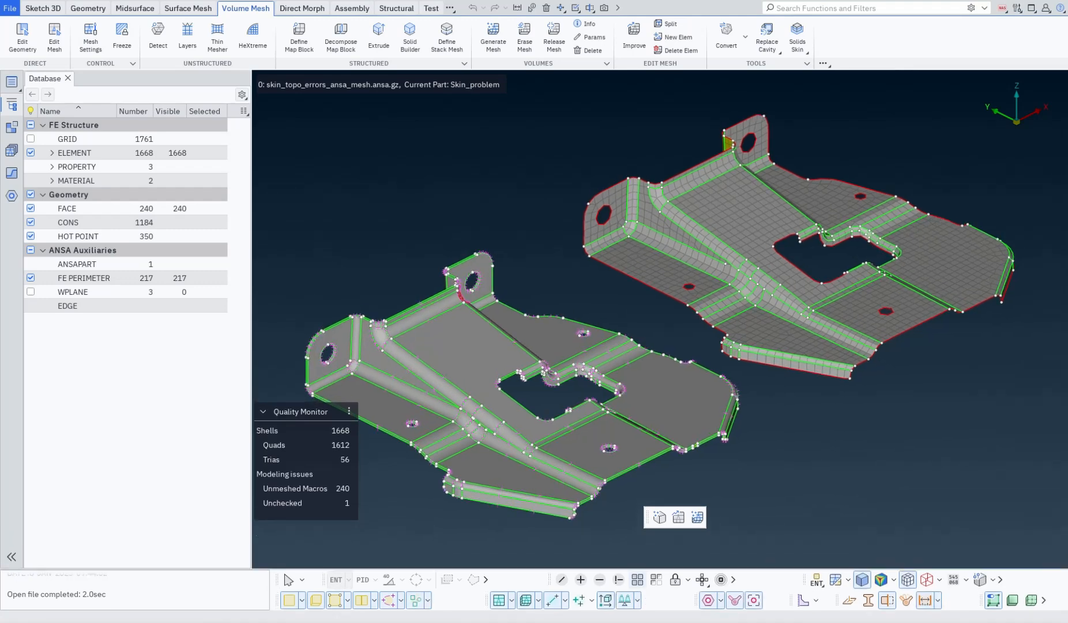
drag(648, 517, 619, 567)
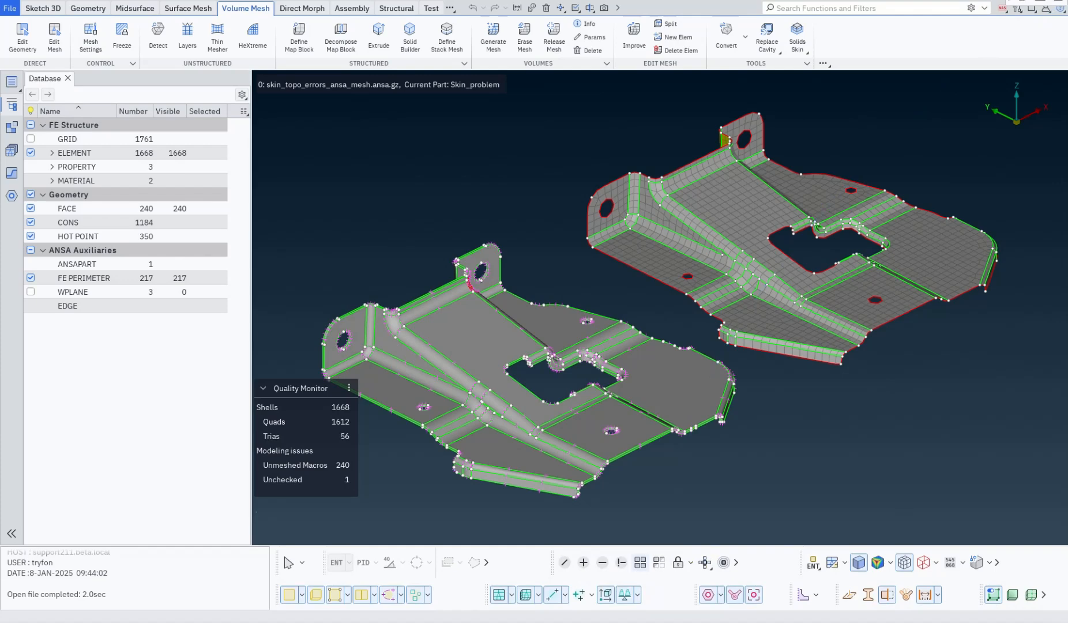
drag(1011, 2, 667, 330)
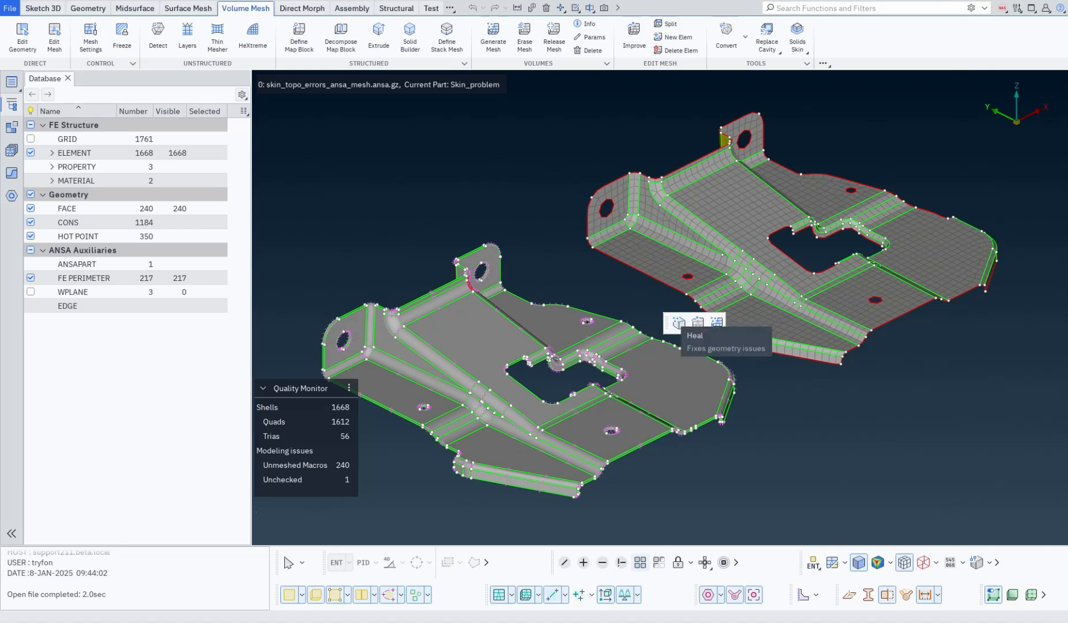
Open the Buttons manager and toggle Test Toolbar's visibility off and back on in its toolbar settings.
click(1017, 8)
click(894, 23)
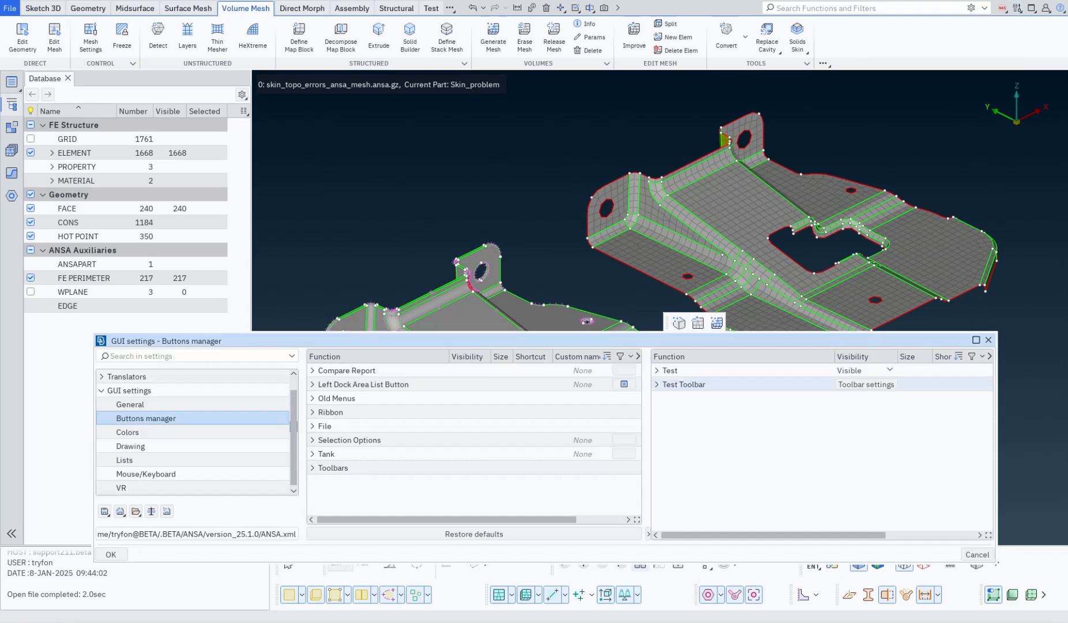
drag(403, 341, 340, 365)
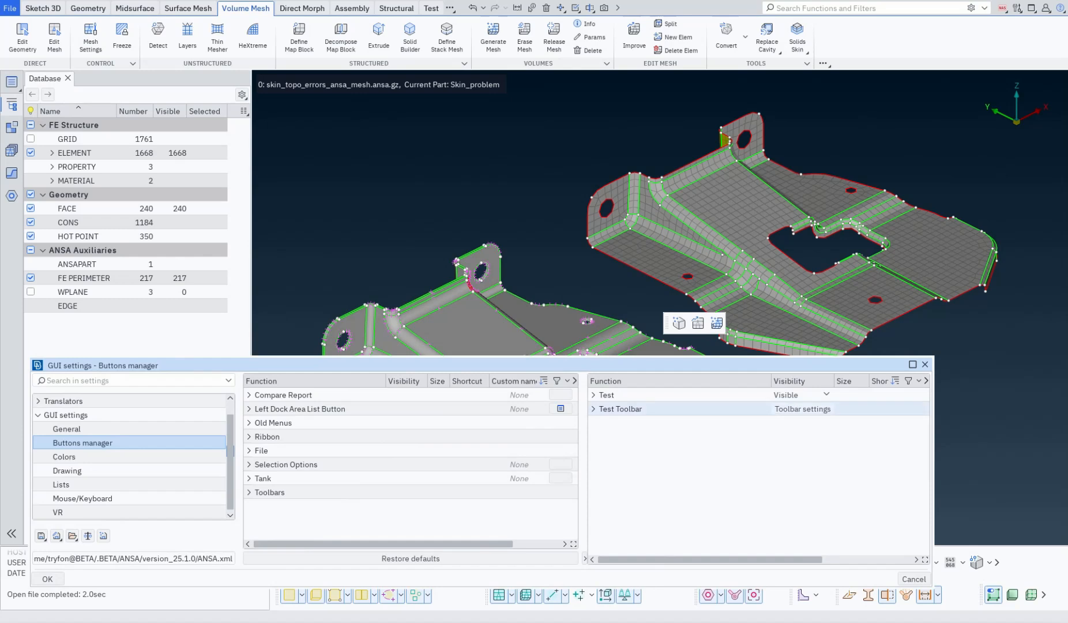
click(803, 409)
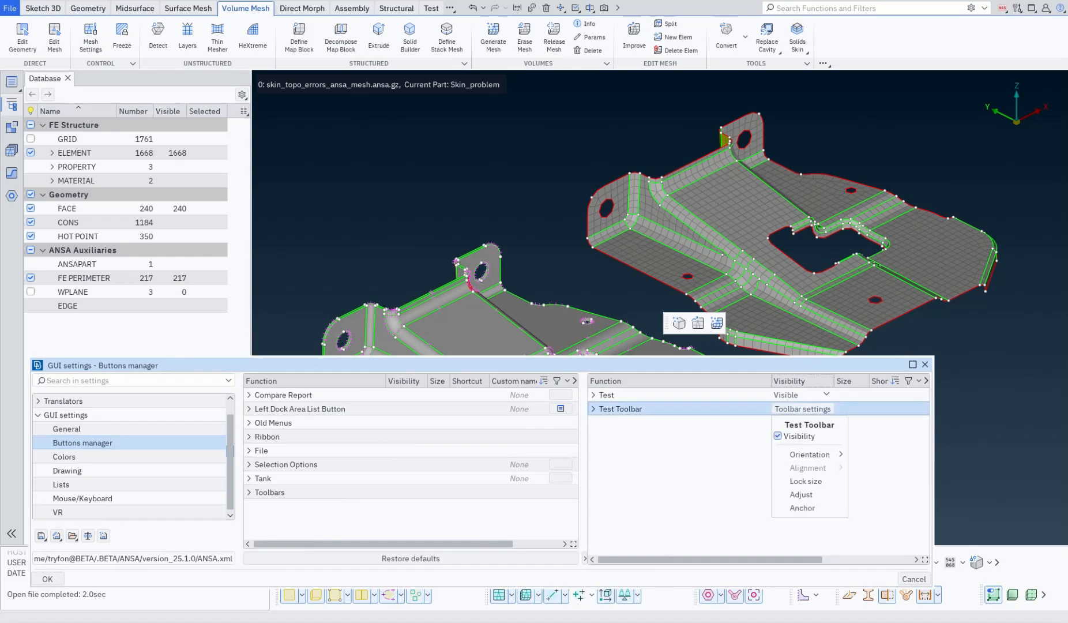
click(778, 436)
click(778, 436)
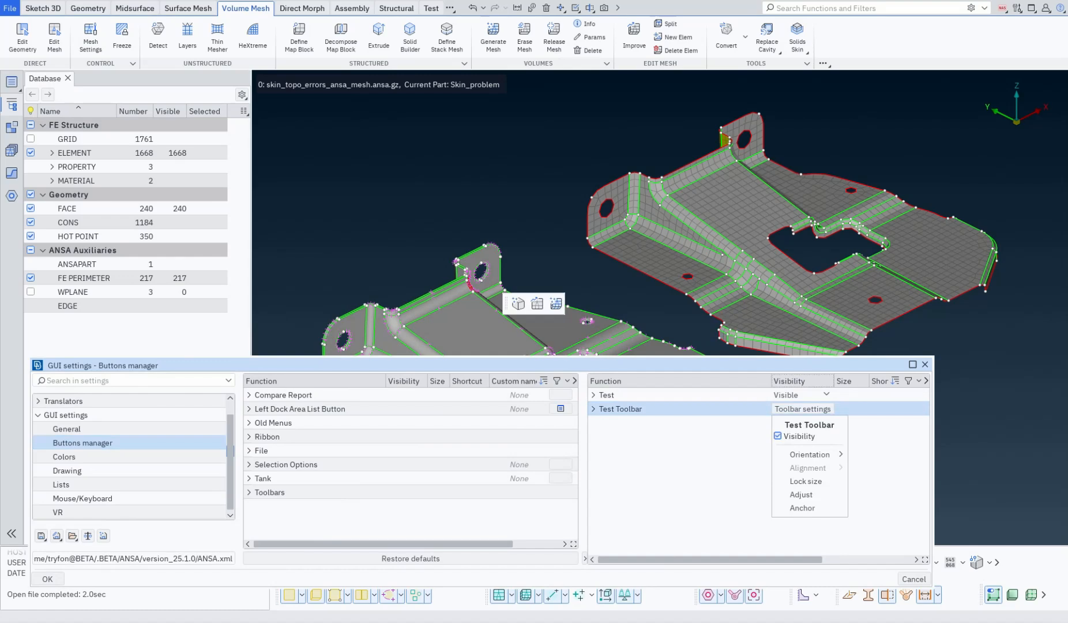
mouse_move(810, 455)
key(Escape)
key(Escape)
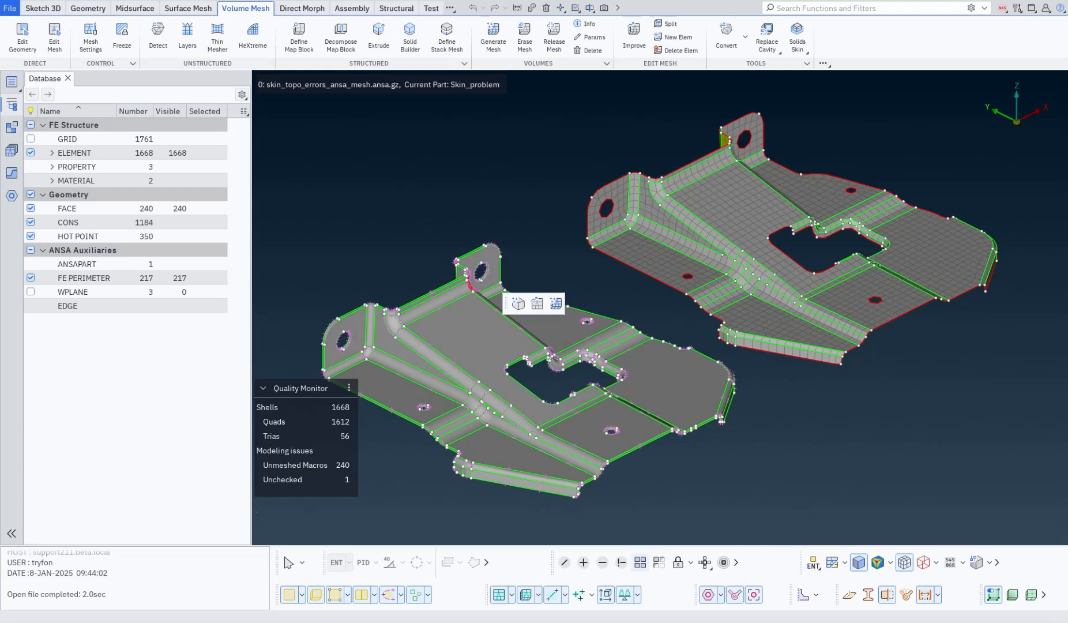
Shrink the bottom message area and shift the bottom toolbar row to the right.
drag(903, 546, 903, 569)
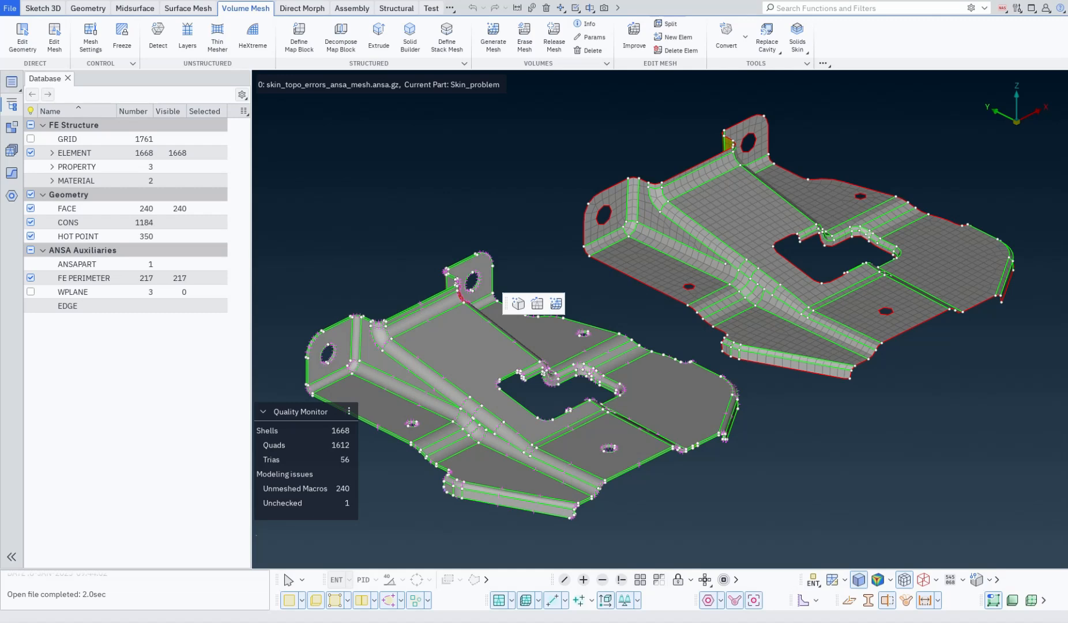
drag(271, 584, 323, 583)
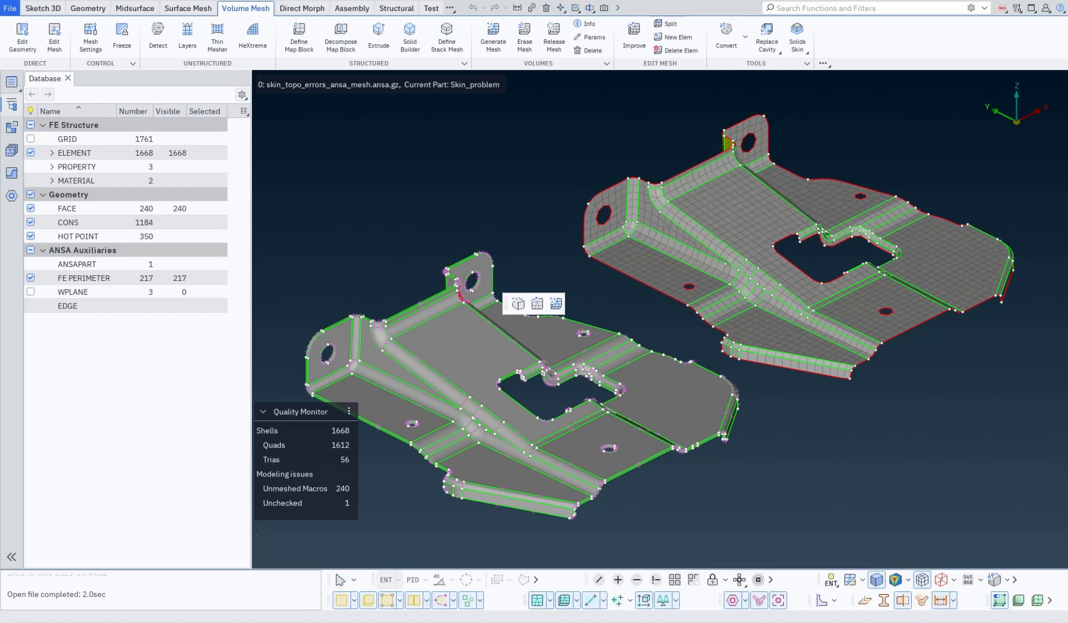
Apply Adjust to the bottom toolbars twice from their context menu.
right_click(627, 579)
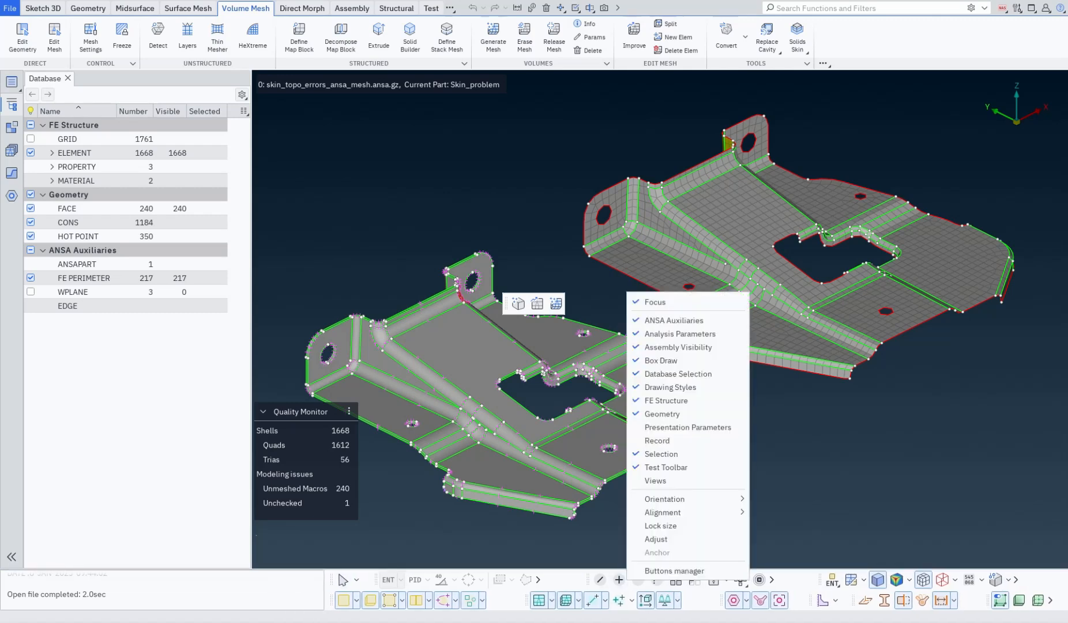
click(658, 539)
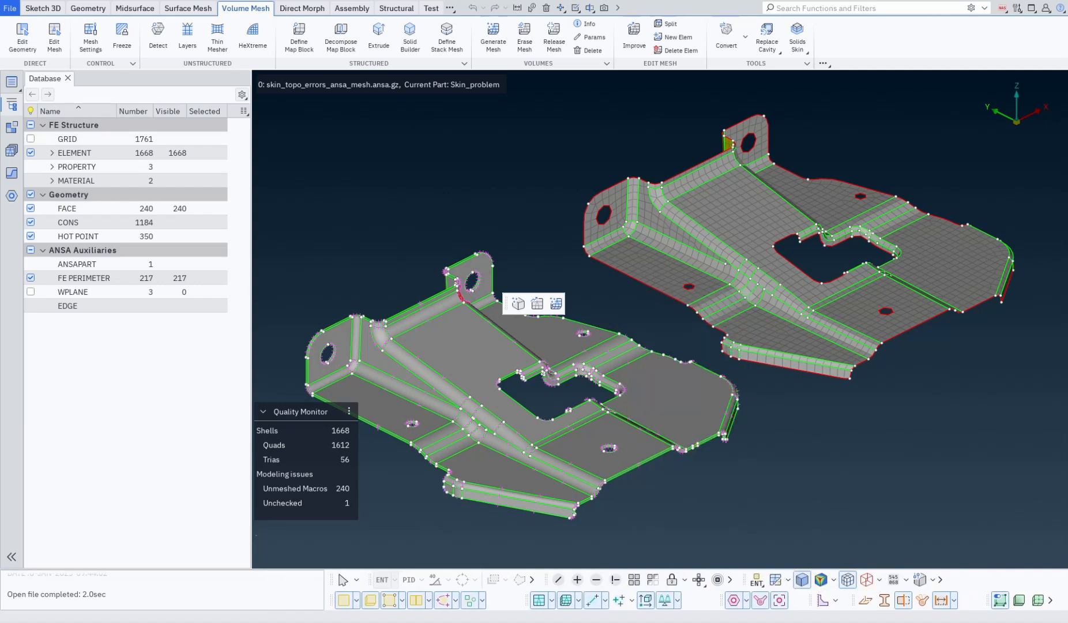
right_click(645, 598)
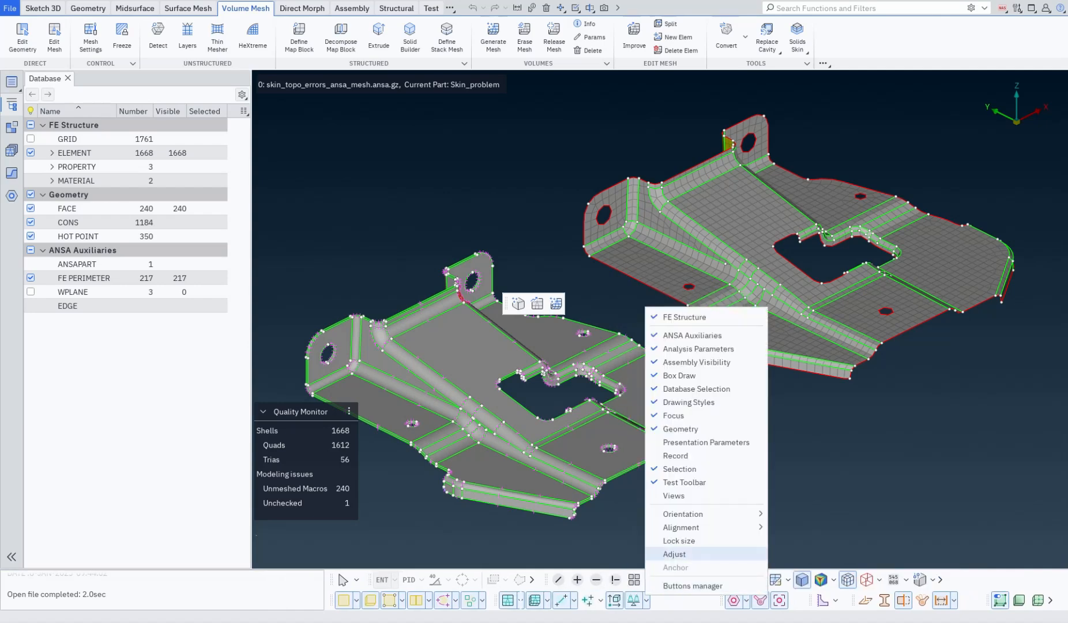
click(663, 554)
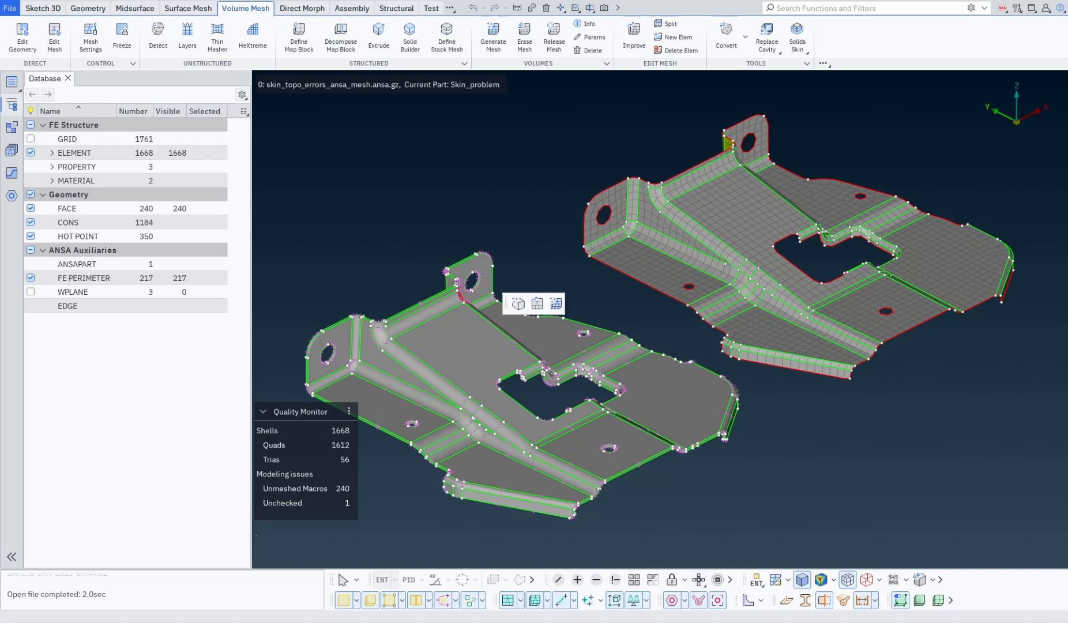